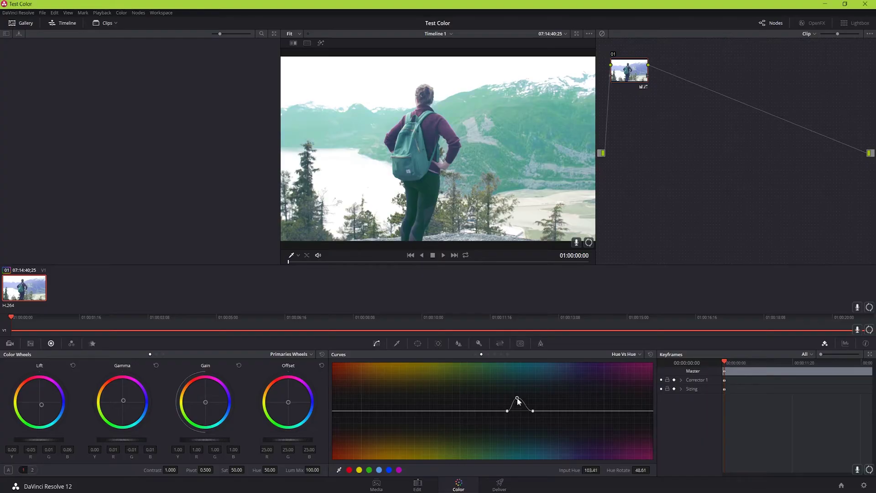
Adjust two curve points, then launch Photoshop CC from Creative Cloud's Apps list.
{"action": "left_click_drag", "start_coordinate": [518, 410], "coordinate": [520, 378]}
{"action": "mouse_move", "coordinate": [193, 398]}
{"action": "left_mouse_down"}
{"action": "mouse_move", "coordinate": [182, 355]}
{"action": "mouse_move", "coordinate": [234, 357]}
{"action": "left_mouse_up"}
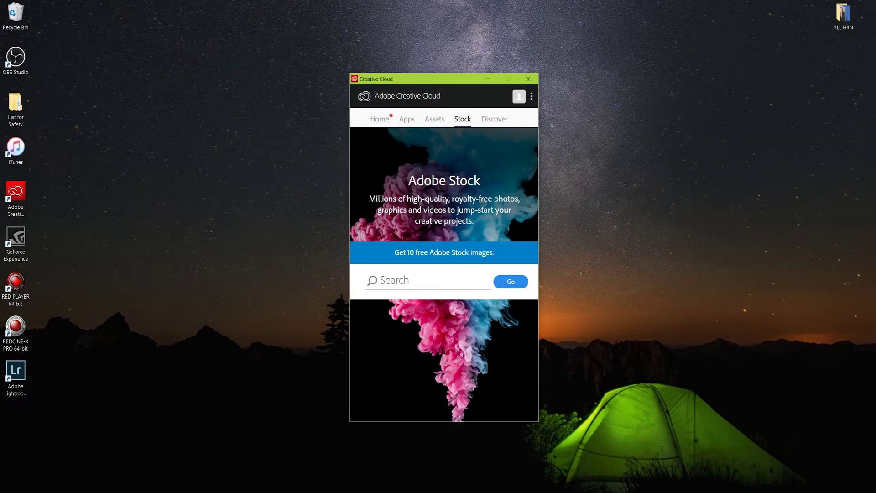
{"action": "left_click", "coordinate": [404, 121]}
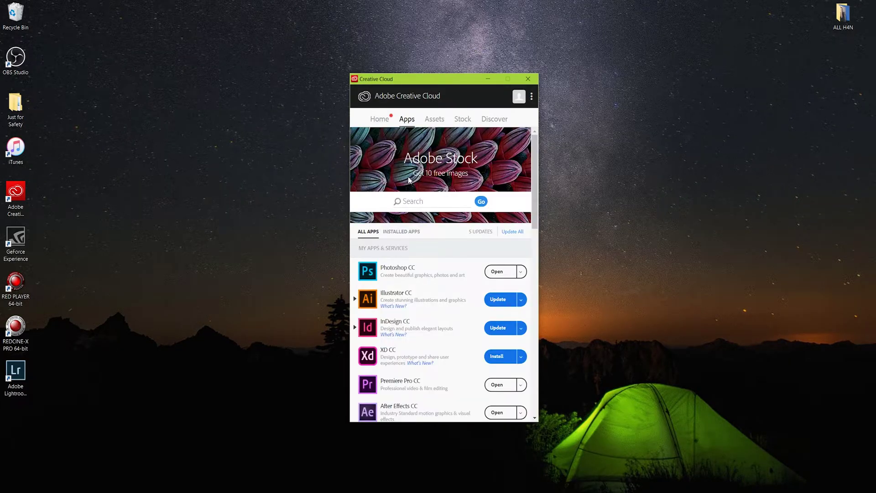
{"action": "left_click", "coordinate": [494, 274]}
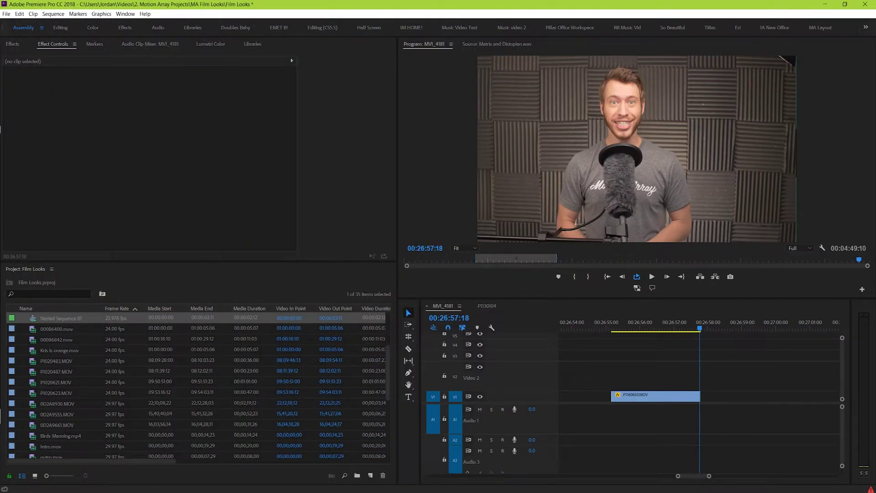
Select the P1160650.MOV clip on the V1 track.
{"action": "left_click", "coordinate": [664, 396]}
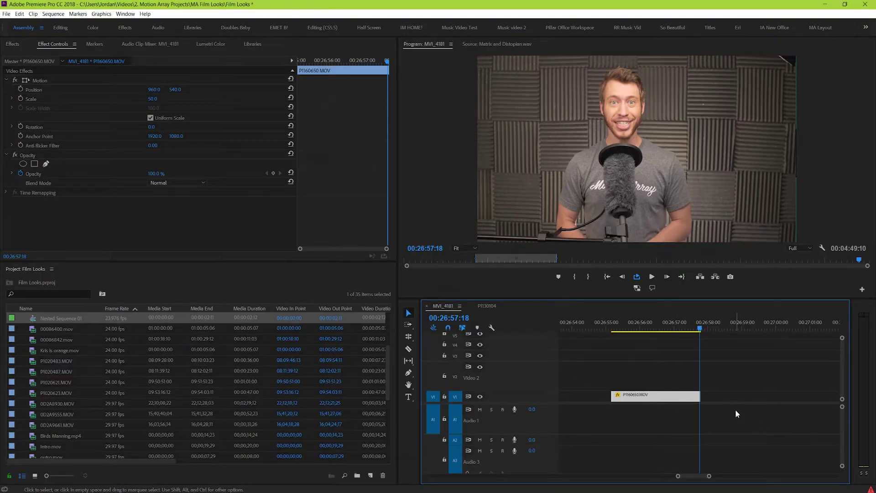
{"action": "left_click", "coordinate": [737, 382]}
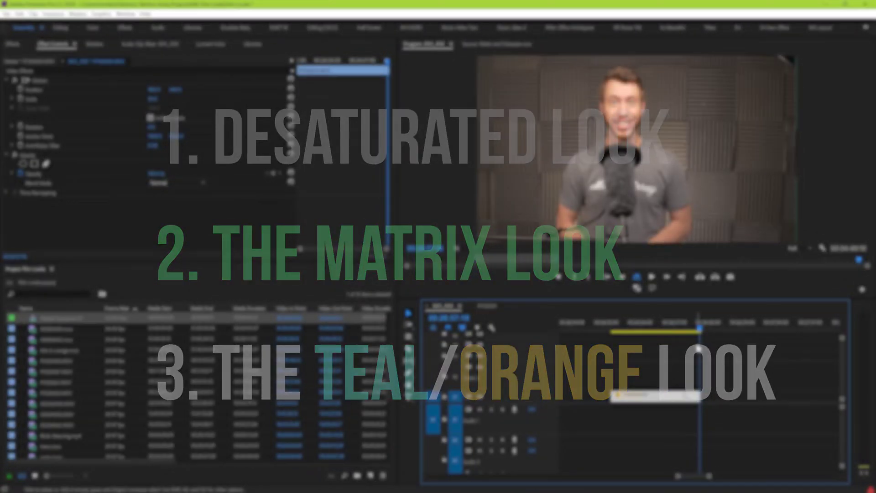
Apply the SL BLEACH HDR creative look in Lumetri Color.
{"action": "left_click", "coordinate": [214, 44]}
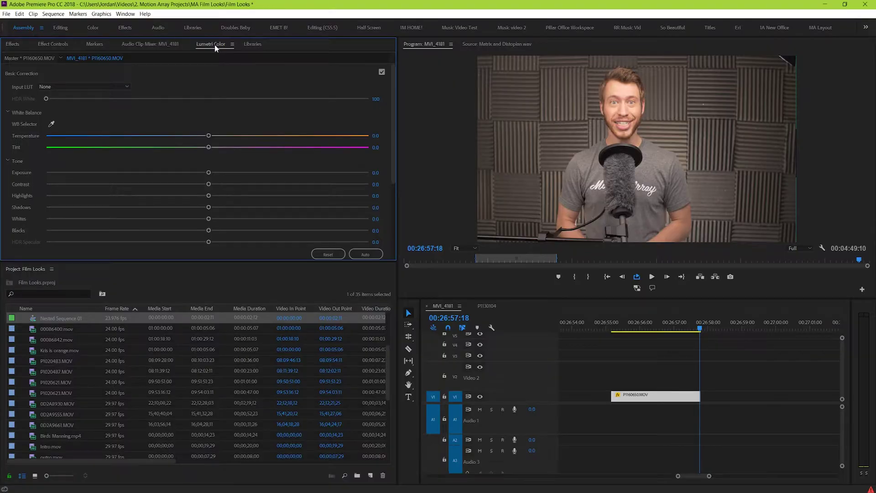
{"action": "left_click", "coordinate": [192, 75]}
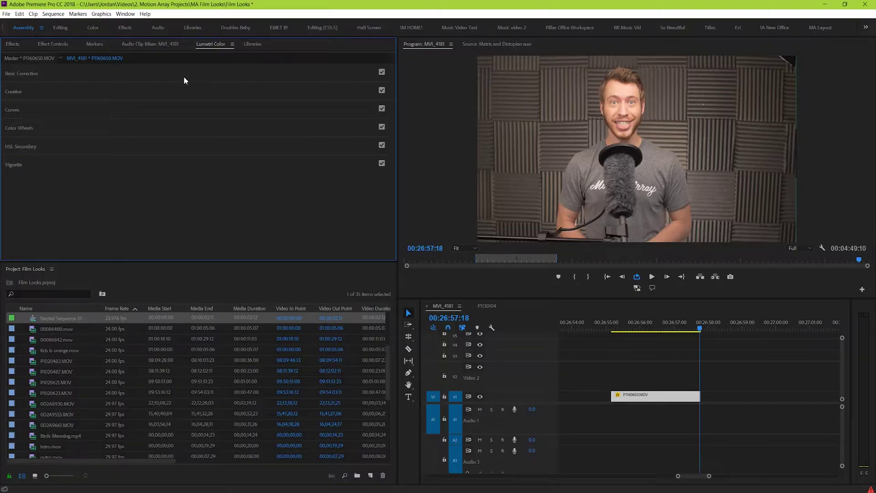
{"action": "left_click", "coordinate": [160, 90]}
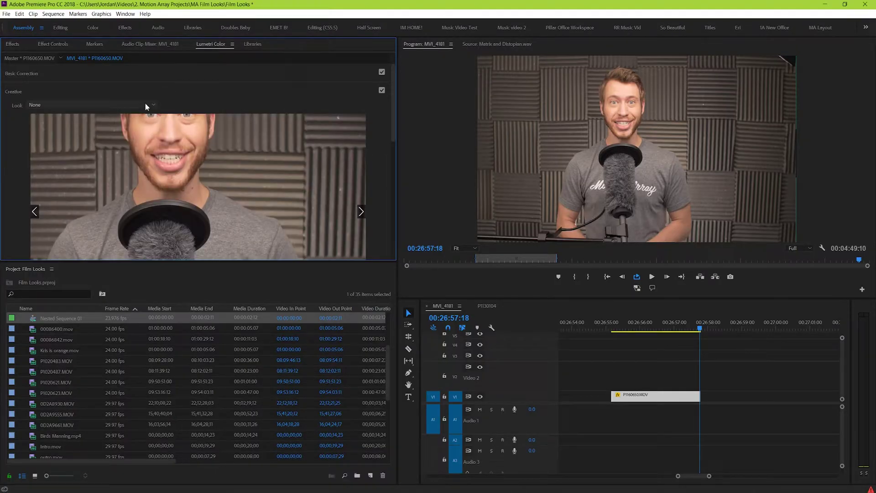
{"action": "left_click", "coordinate": [146, 104]}
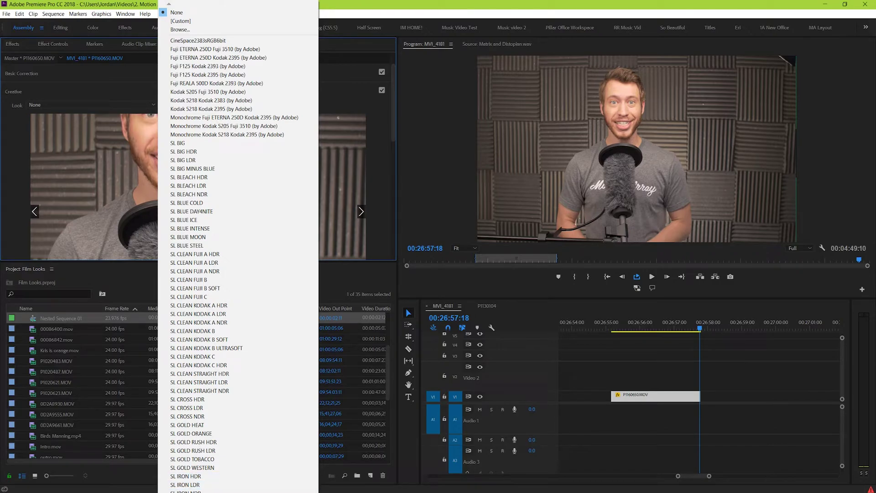
{"action": "scroll", "coordinate": [205, 456], "scroll_direction": "down", "scroll_amount": 3}
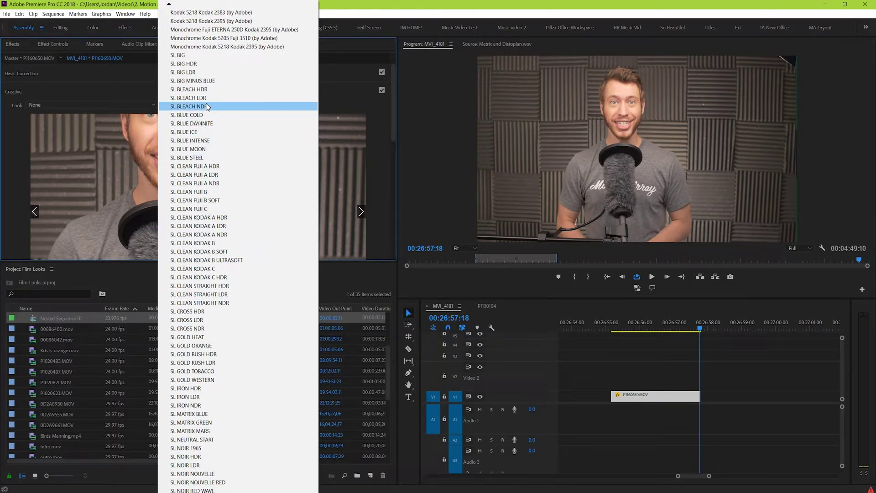
{"action": "left_click", "coordinate": [205, 93]}
Try the SL MATRIX GREEN look, then the SL BLUE ICE look.
{"action": "left_click", "coordinate": [153, 105]}
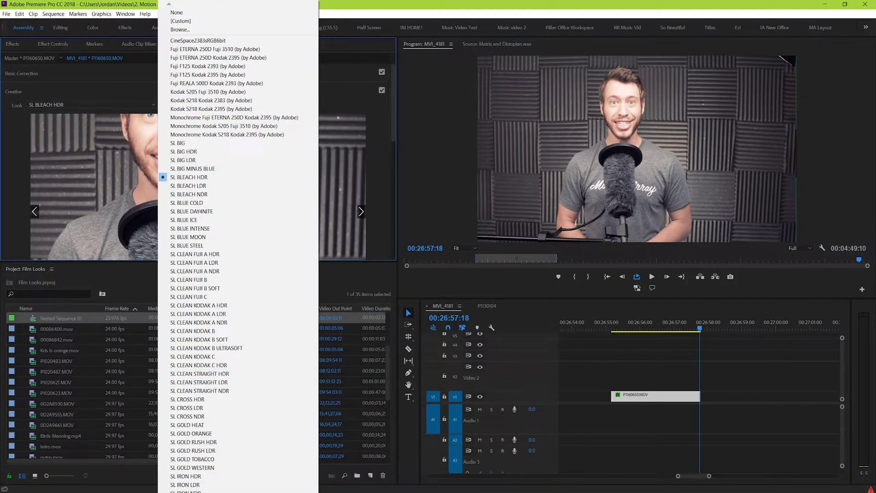
{"action": "scroll", "coordinate": [199, 425], "scroll_direction": "down", "scroll_amount": 3}
{"action": "left_click", "coordinate": [199, 422]}
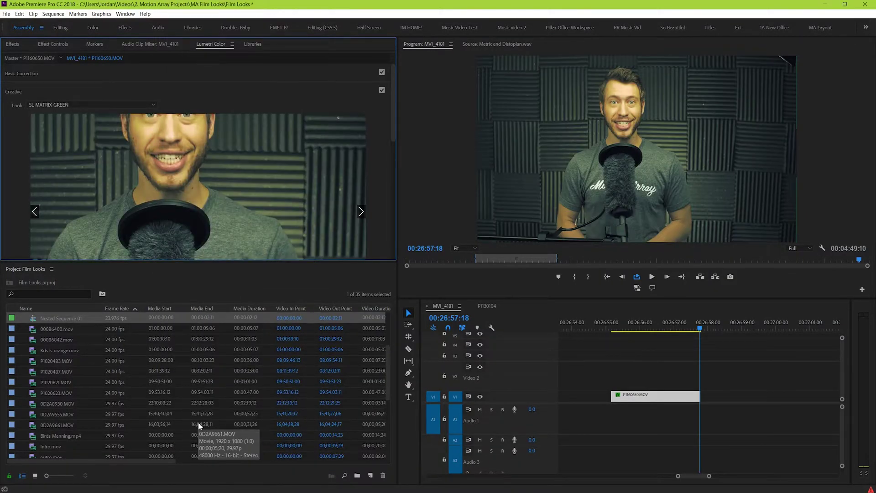
{"action": "left_click", "coordinate": [86, 106]}
{"action": "left_click", "coordinate": [183, 219]}
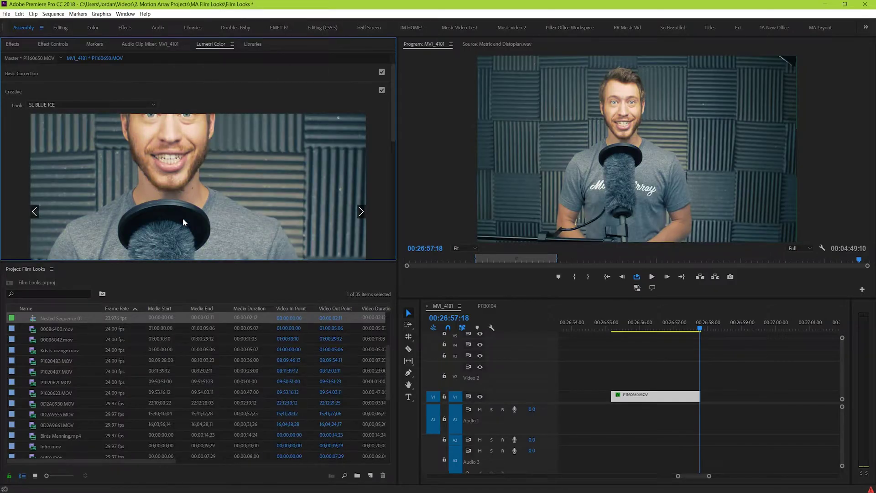
Delete Lumetri Color from the clip in Effect Controls, leaving it ungraded.
{"action": "left_click", "coordinate": [65, 44]}
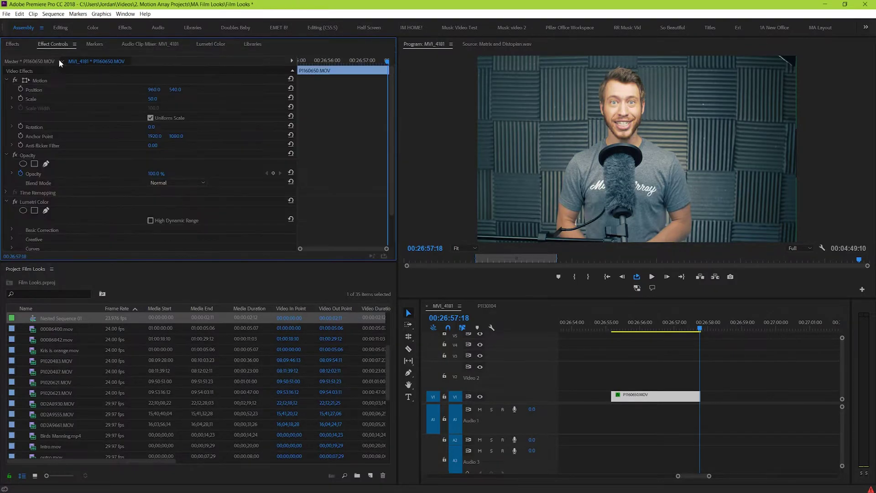
{"action": "left_click", "coordinate": [33, 204]}
{"action": "key", "text": "Delete"}
{"action": "left_click", "coordinate": [657, 401]}
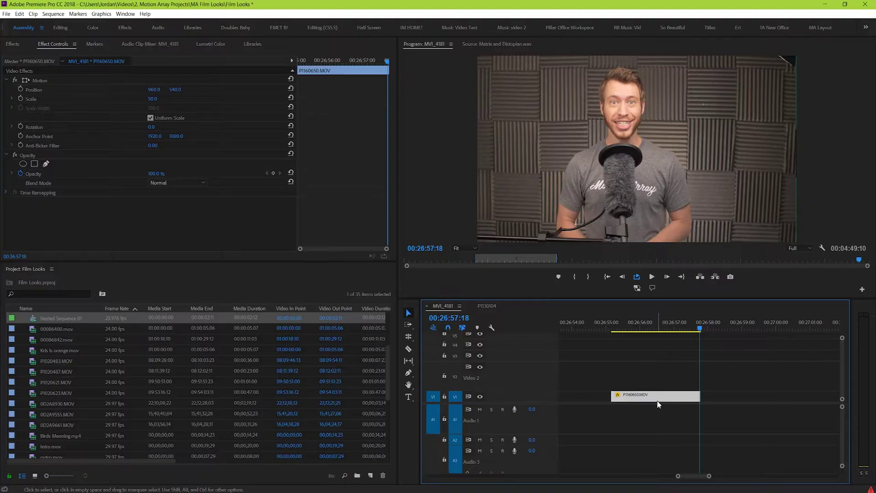
Lower the clip's Lumetri saturation slightly, to about 95.6.
{"action": "left_click", "coordinate": [206, 45]}
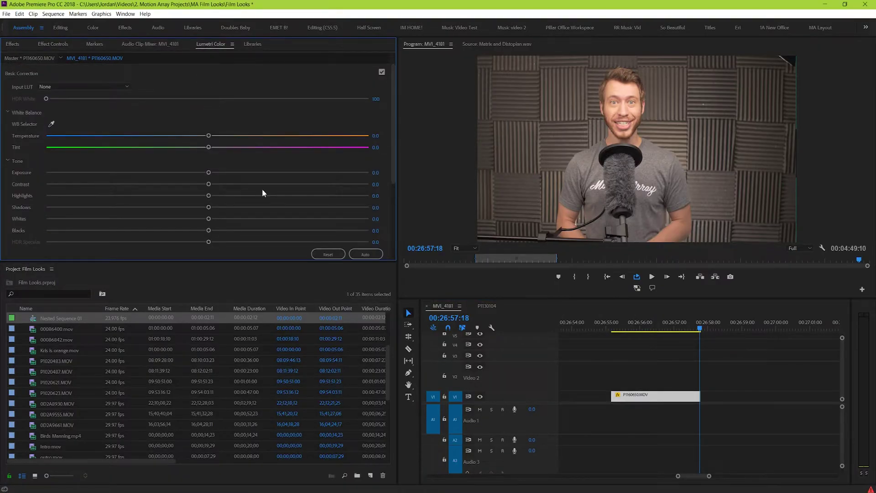
{"action": "scroll", "coordinate": [270, 210], "scroll_direction": "down", "scroll_amount": 3}
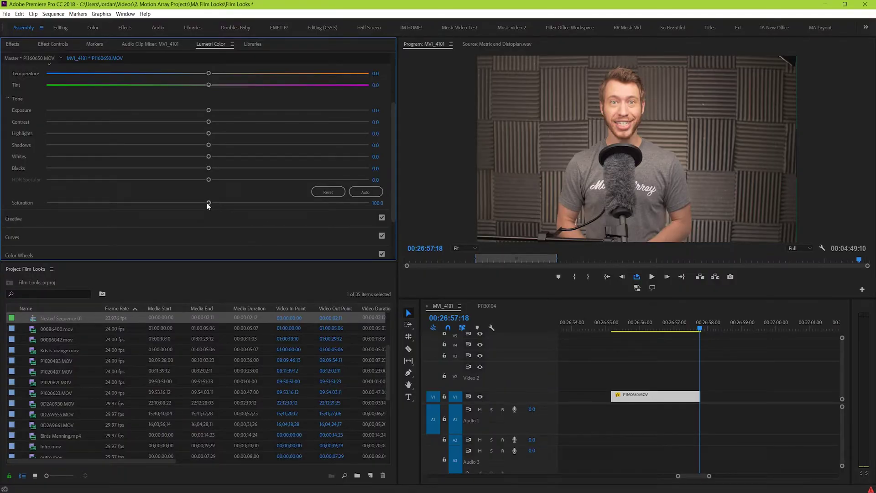
{"action": "left_click_drag", "start_coordinate": [209, 202], "coordinate": [201, 203]}
Tint the shadows by dragging the Shadows color wheel off-centre.
{"action": "scroll", "coordinate": [199, 219], "scroll_direction": "down", "scroll_amount": 1}
{"action": "left_click", "coordinate": [206, 236]}
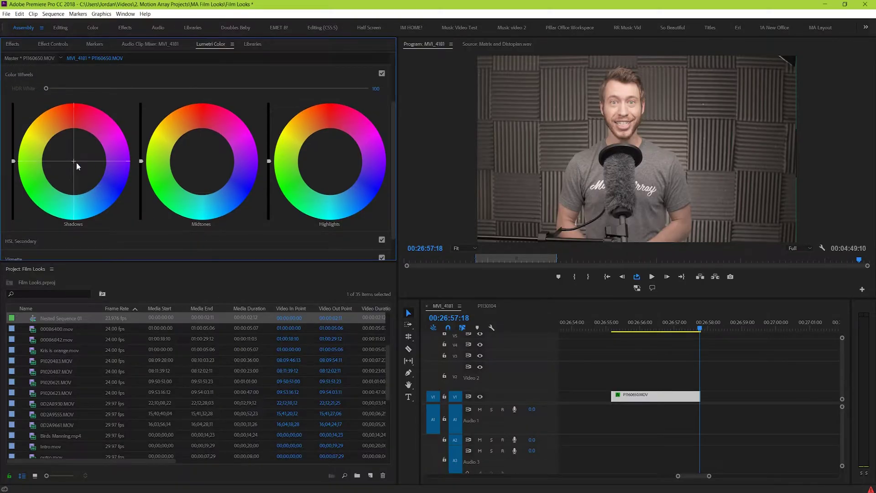
{"action": "left_click_drag", "start_coordinate": [74, 160], "coordinate": [70, 154]}
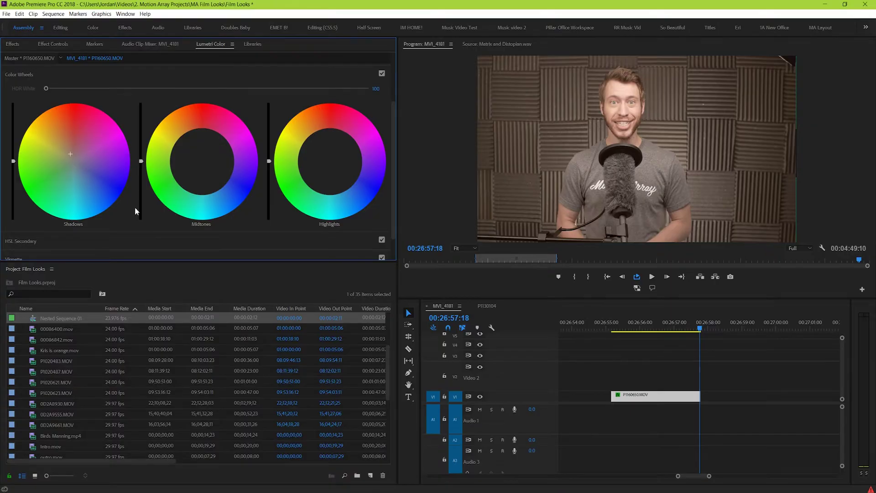
Add two RGB curve points, pulling the lower one down and raising the upper one.
{"action": "scroll", "coordinate": [136, 212], "scroll_direction": "up", "scroll_amount": 3}
{"action": "left_click", "coordinate": [131, 109]}
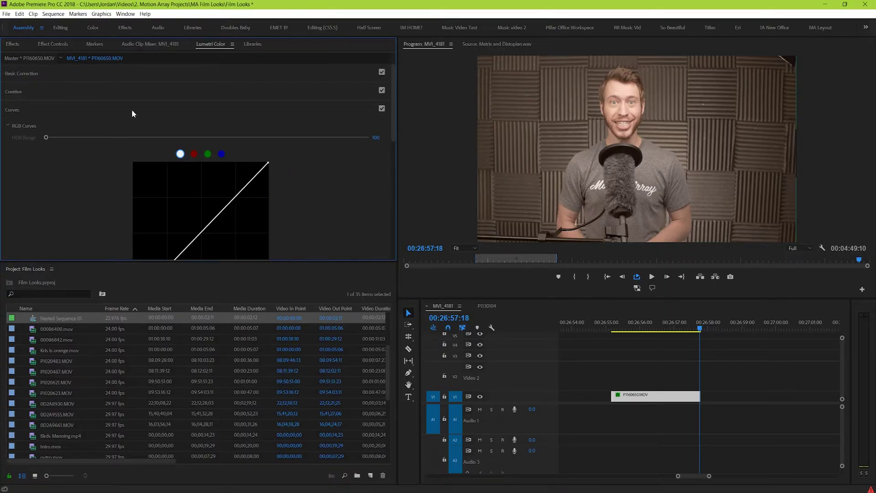
{"action": "scroll", "coordinate": [83, 194], "scroll_direction": "down", "scroll_amount": 3}
{"action": "scroll", "coordinate": [84, 198], "scroll_direction": "down", "scroll_amount": 1}
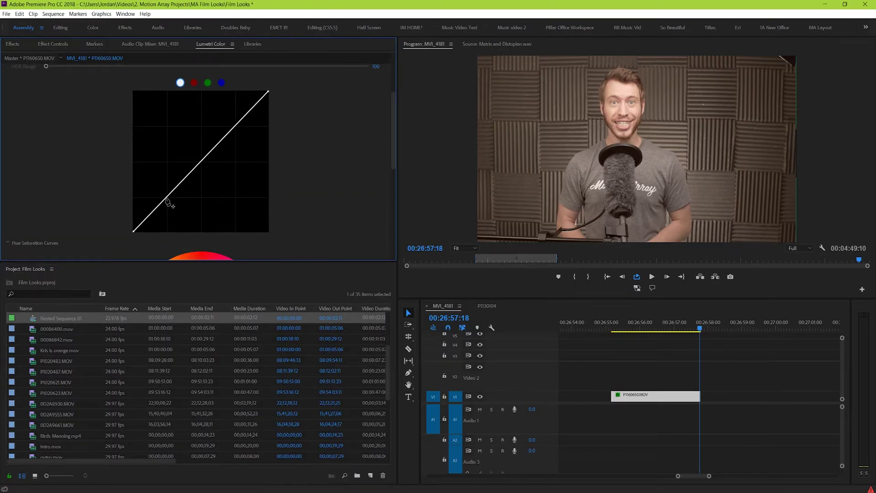
{"action": "left_click", "coordinate": [166, 200]}
{"action": "left_click_drag", "start_coordinate": [166, 199], "coordinate": [169, 201]}
{"action": "left_click", "coordinate": [226, 140]}
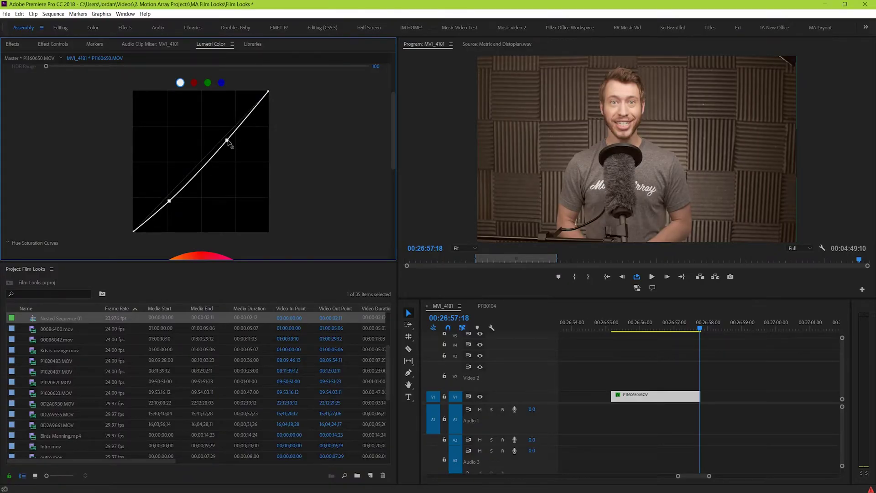
{"action": "left_click_drag", "start_coordinate": [227, 140], "coordinate": [224, 133]}
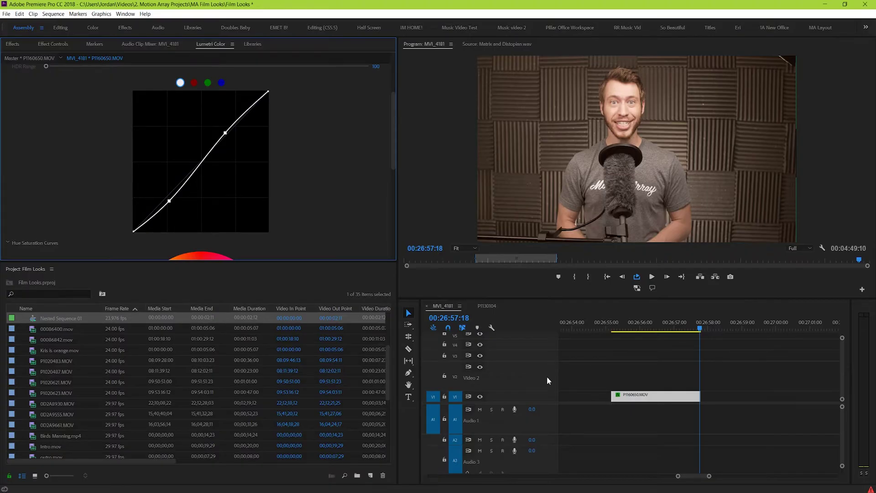
{"action": "scroll", "coordinate": [293, 163], "scroll_direction": "up", "scroll_amount": 2}
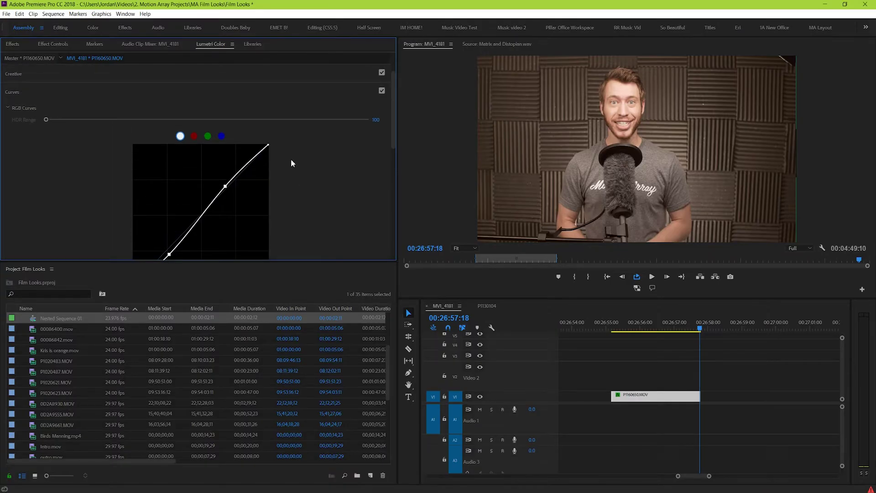
{"action": "scroll", "coordinate": [290, 165], "scroll_direction": "down", "scroll_amount": 3}
{"action": "scroll", "coordinate": [289, 168], "scroll_direction": "down", "scroll_amount": 4}
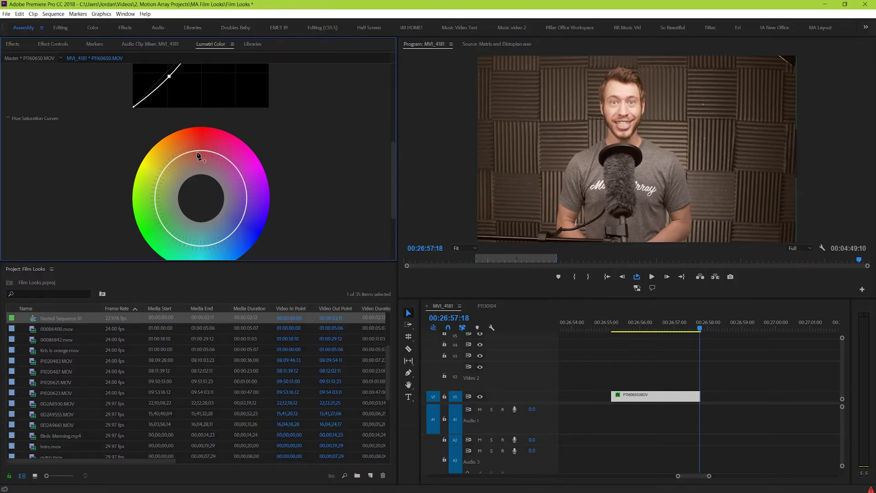
Bound a hue range with points and raise its middle to boost that hue's saturation.
{"action": "left_click", "coordinate": [177, 157]}
{"action": "left_click", "coordinate": [193, 151]}
{"action": "left_click_drag", "start_coordinate": [184, 155], "coordinate": [184, 152]}
Deselect and reselect the clip to bring its colour settings back.
{"action": "left_click", "coordinate": [709, 347]}
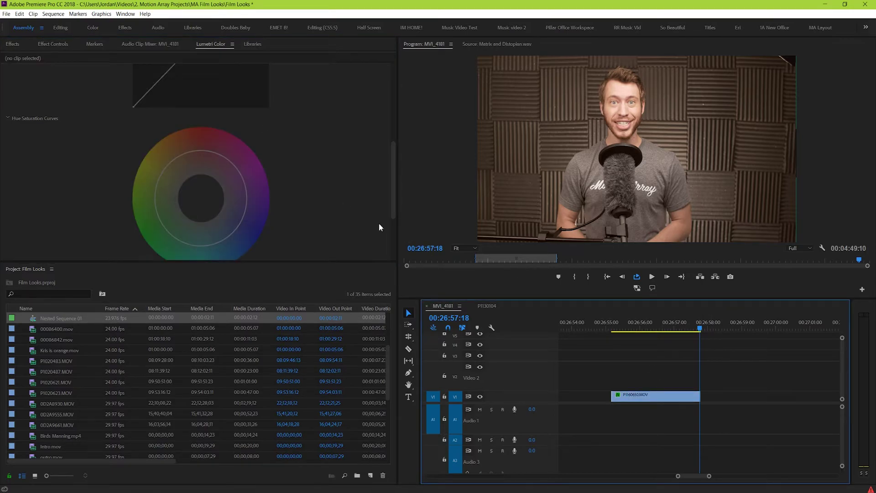
{"action": "scroll", "coordinate": [311, 179], "scroll_direction": "up", "scroll_amount": 4}
{"action": "scroll", "coordinate": [319, 176], "scroll_direction": "up", "scroll_amount": 4}
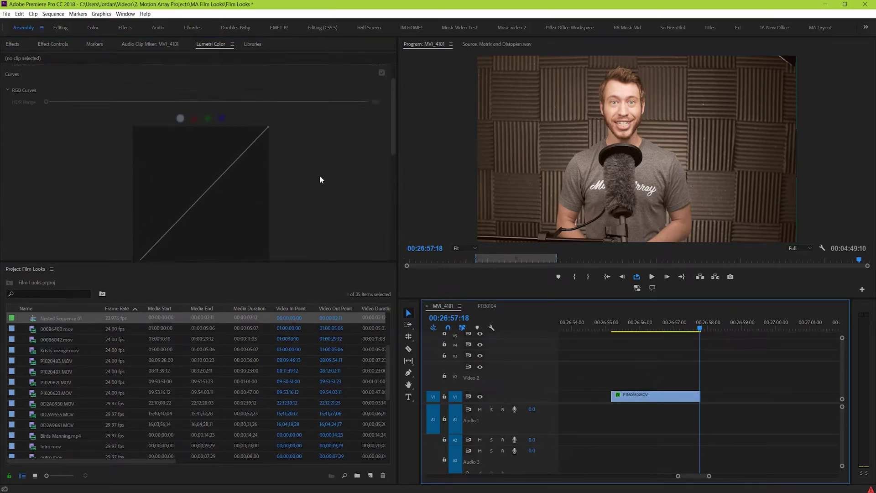
{"action": "left_click", "coordinate": [674, 398]}
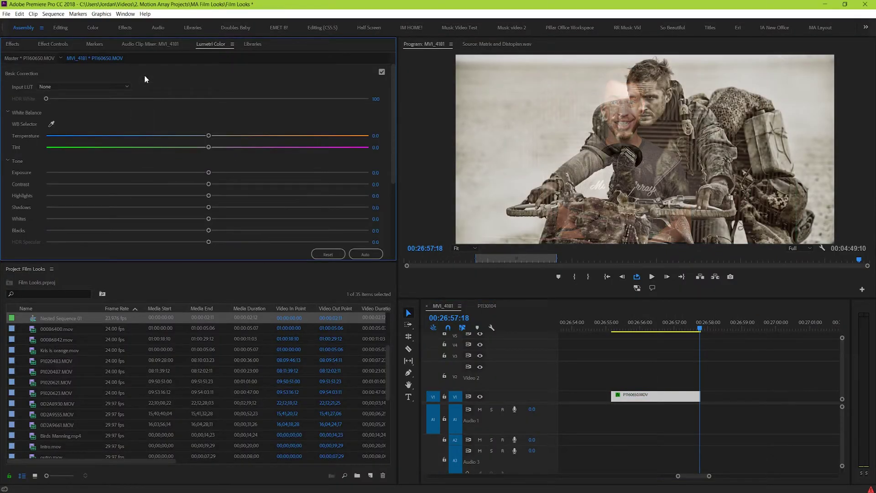
Drag Basic Correction Saturation left to about 57.2 for a muted look.
{"action": "scroll", "coordinate": [148, 228], "scroll_direction": "down", "scroll_amount": 3}
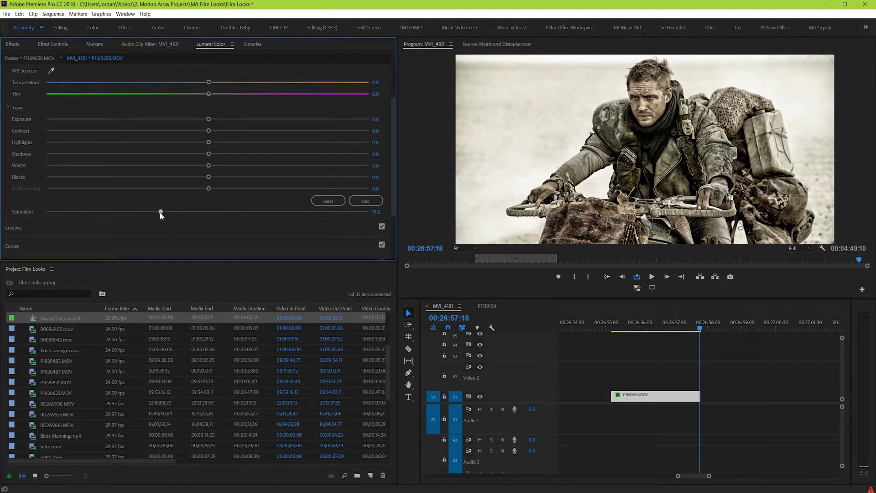
{"action": "left_click_drag", "start_coordinate": [155, 212], "coordinate": [138, 212]}
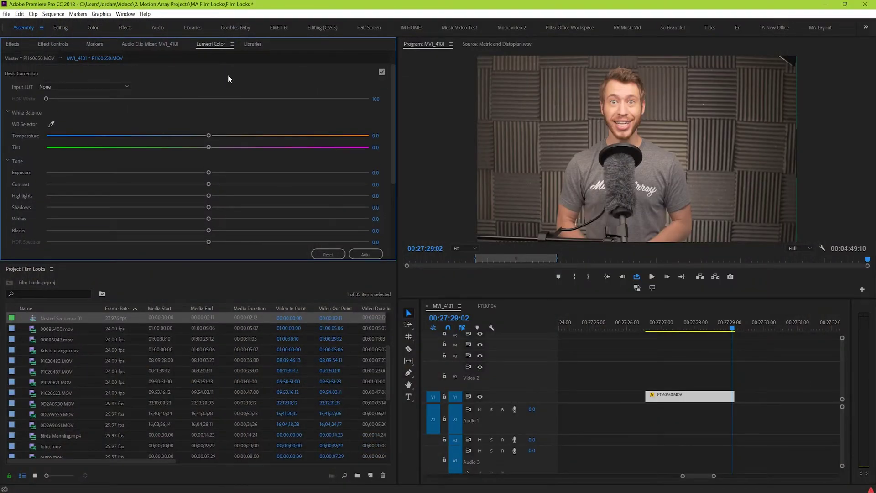
Drag the Shadows color wheel toward green-teal and fine-tune the tint.
{"action": "left_click", "coordinate": [206, 68]}
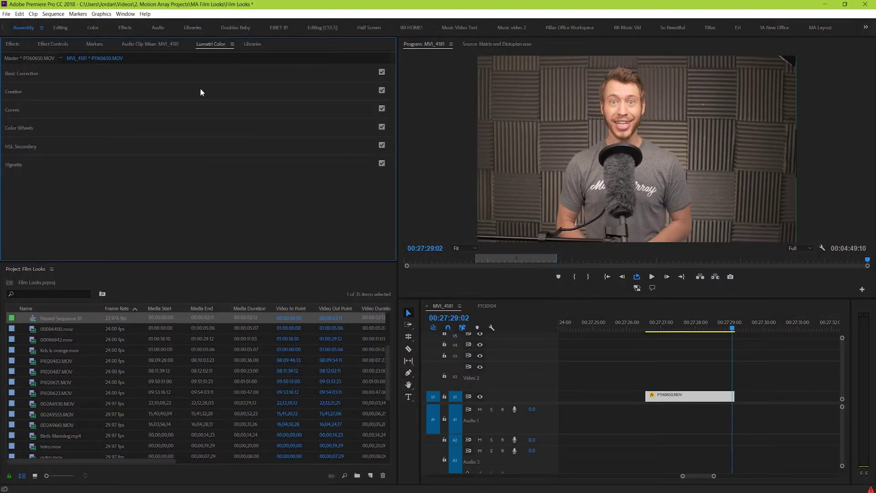
{"action": "left_click", "coordinate": [200, 129]}
{"action": "scroll", "coordinate": [187, 126], "scroll_direction": "down", "scroll_amount": 2}
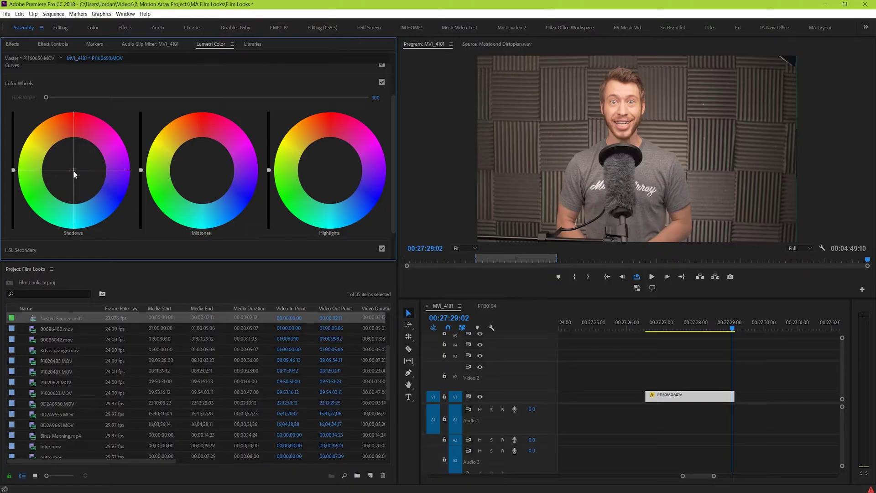
{"action": "left_click_drag", "start_coordinate": [73, 171], "coordinate": [66, 184]}
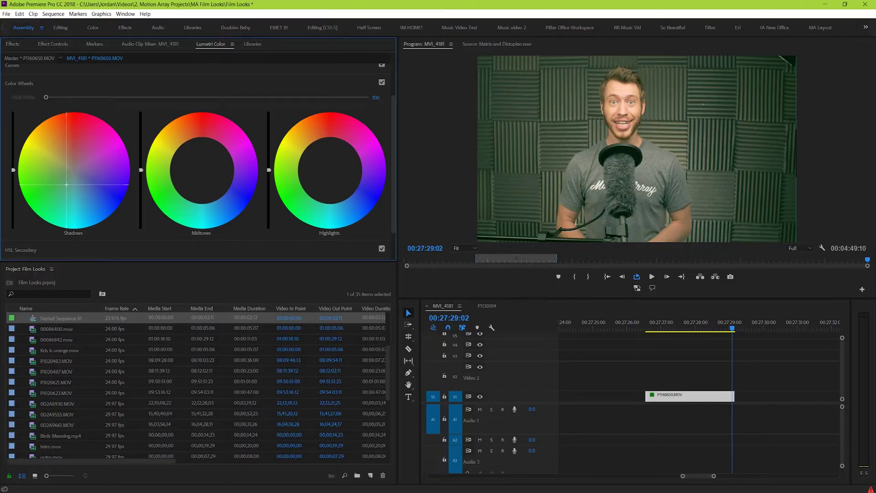
{"action": "left_click_drag", "start_coordinate": [66, 184], "coordinate": [65, 187]}
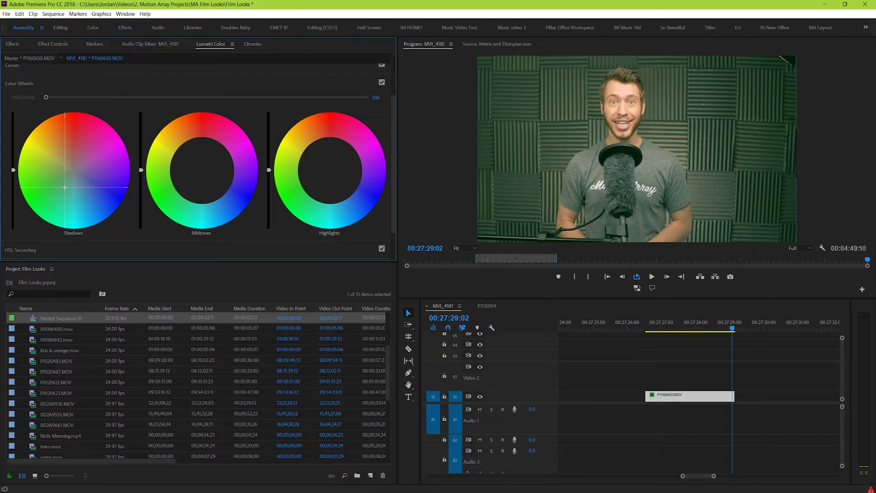
Nudge the Midtones wheel slightly and pull the Shadows brightness slider down twice.
{"action": "left_click", "coordinate": [201, 171]}
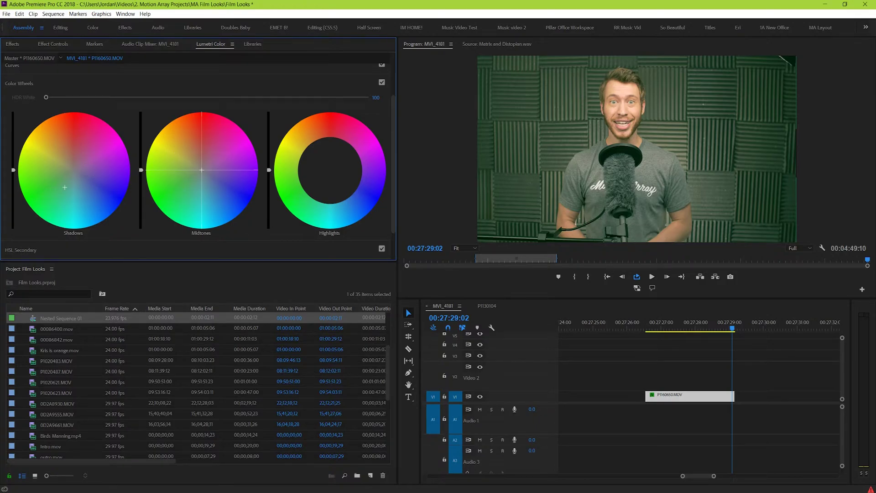
{"action": "left_click_drag", "start_coordinate": [202, 170], "coordinate": [200, 169]}
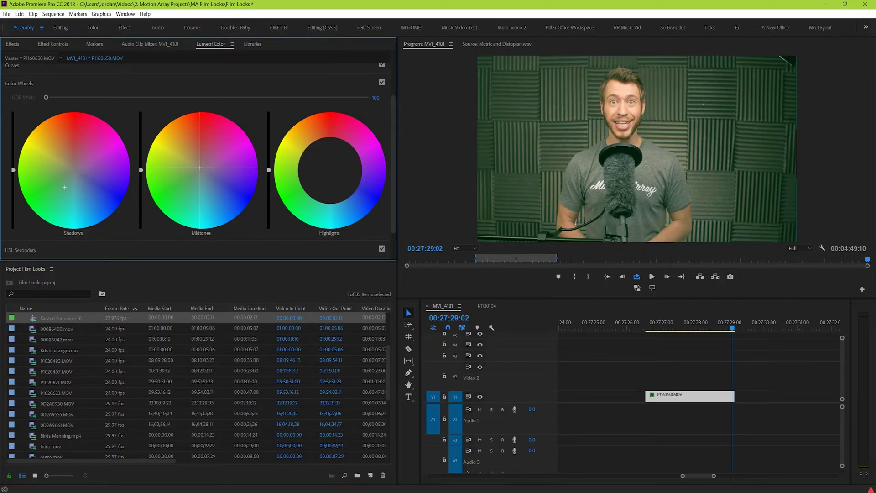
{"action": "left_click", "coordinate": [329, 170]}
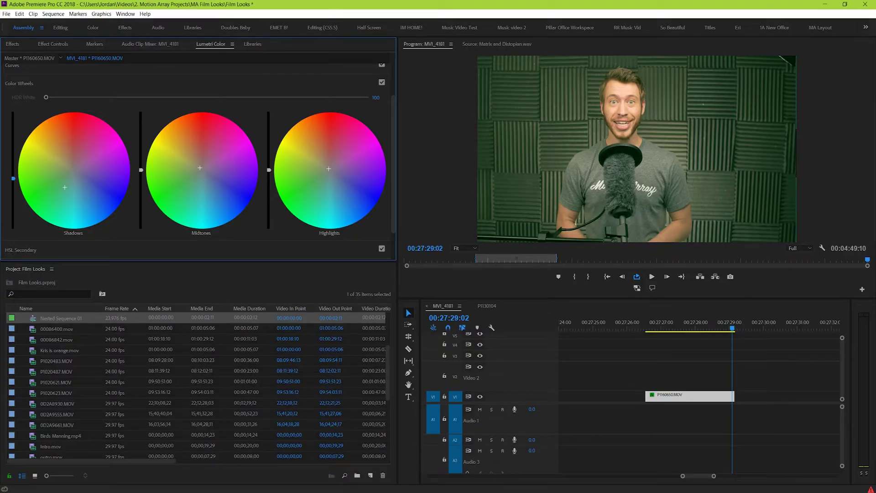
{"action": "left_click_drag", "start_coordinate": [13, 171], "coordinate": [14, 173]}
{"action": "left_click_drag", "start_coordinate": [13, 179], "coordinate": [13, 184]}
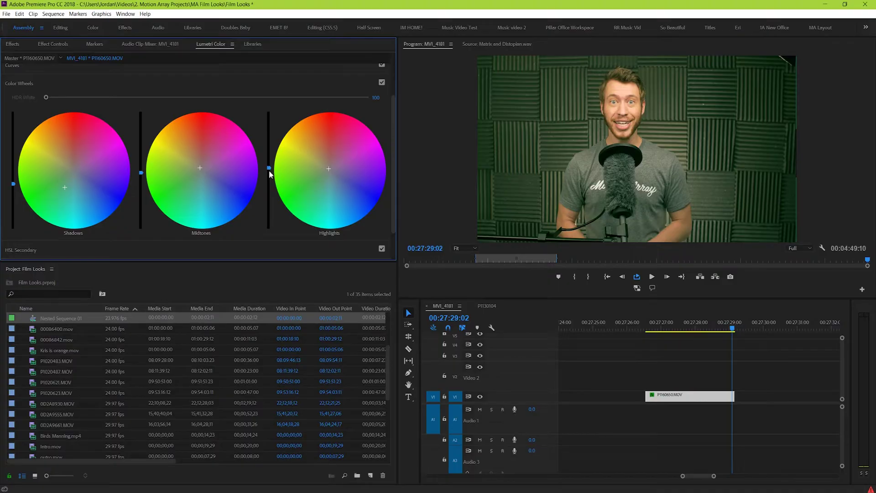
{"action": "scroll", "coordinate": [231, 72], "scroll_direction": "up", "scroll_amount": 2}
Cool Temperature to -6.0 and trim Saturation slightly in Basic Correction.
{"action": "left_click", "coordinate": [233, 76]}
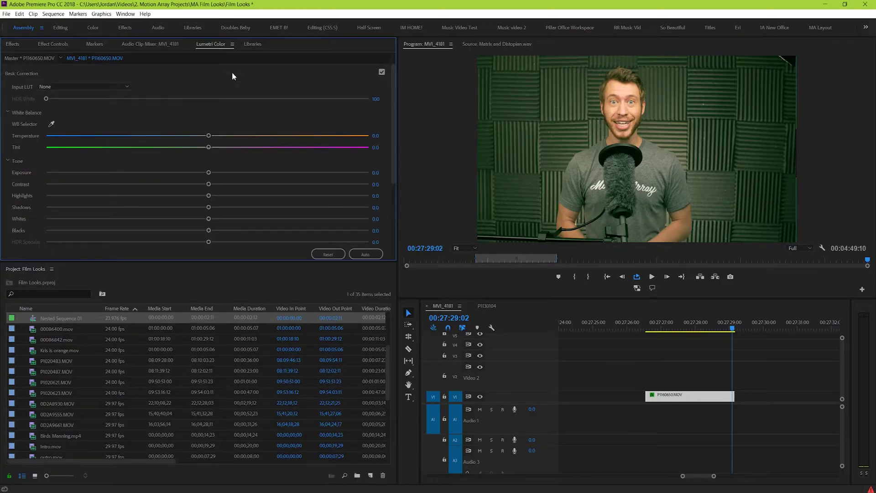
{"action": "left_click_drag", "start_coordinate": [208, 135], "coordinate": [198, 137]}
{"action": "scroll", "coordinate": [192, 181], "scroll_direction": "down", "scroll_amount": 3}
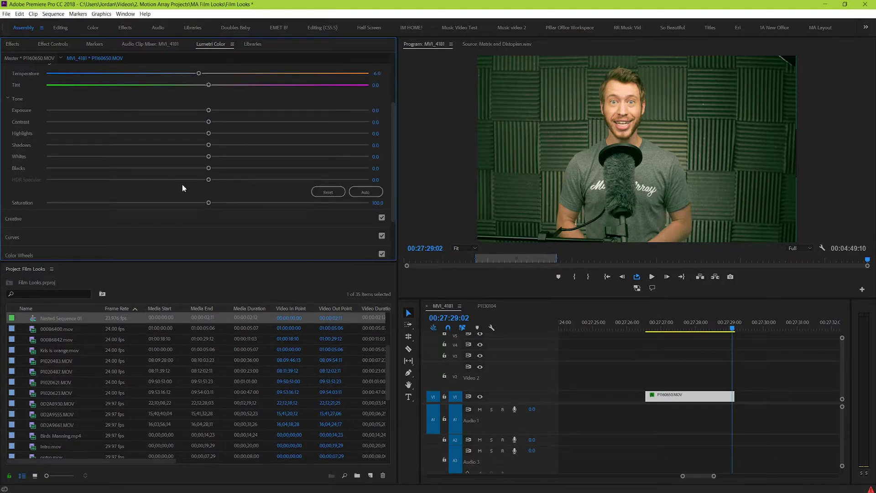
{"action": "left_click_drag", "start_coordinate": [208, 203], "coordinate": [206, 204]}
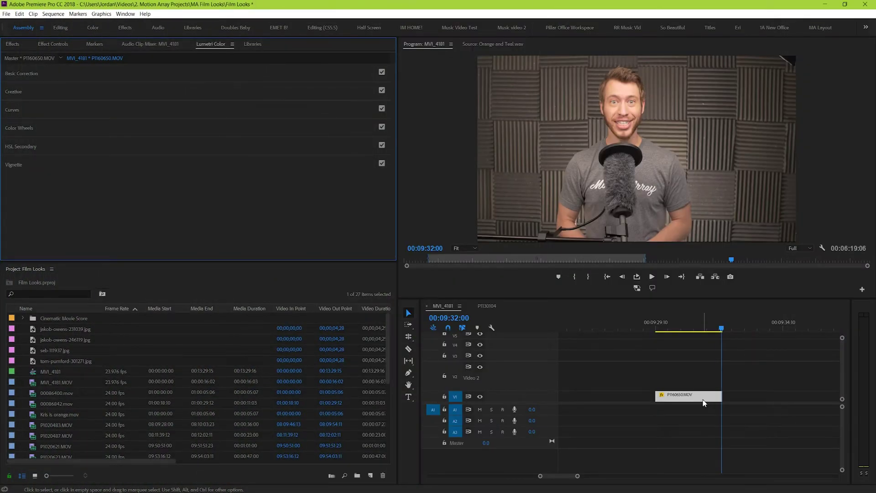
Select the ungraded clip and raise its Saturation to 103.8.
{"action": "left_click", "coordinate": [703, 402]}
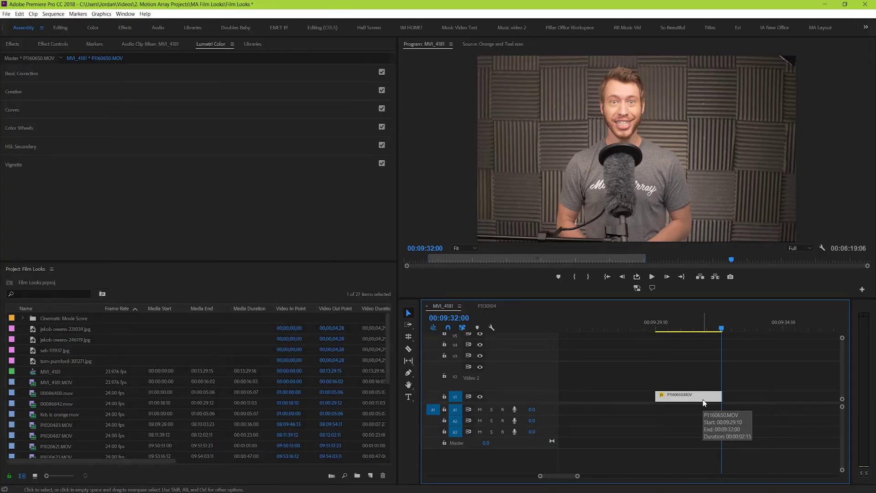
{"action": "left_click", "coordinate": [191, 75]}
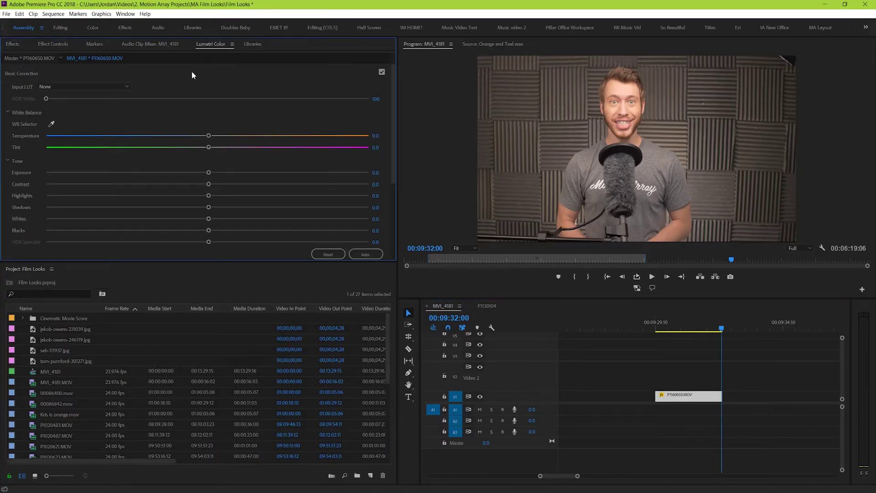
{"action": "left_click_drag", "start_coordinate": [209, 212], "coordinate": [225, 222]}
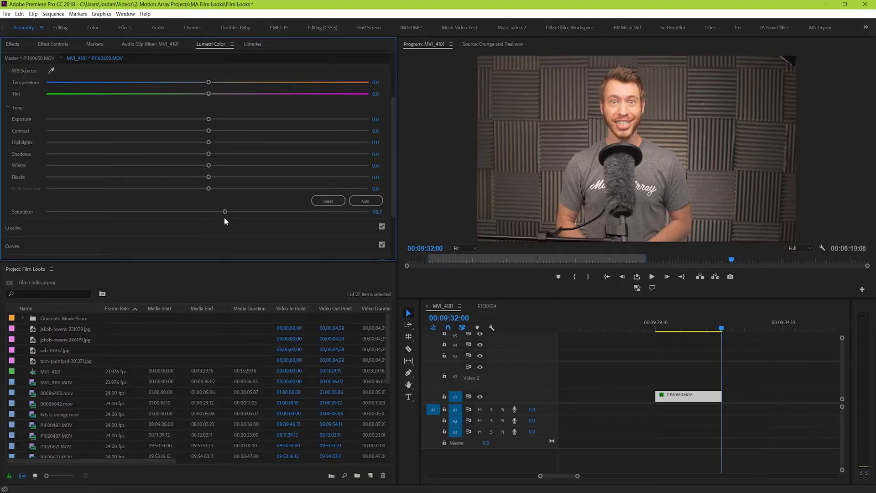
In HSL Secondary, sample the presenter's skin with Set color and enable Color/Gray preview.
{"action": "scroll", "coordinate": [225, 221], "scroll_direction": "down", "scroll_amount": 1}
{"action": "scroll", "coordinate": [224, 222], "scroll_direction": "down", "scroll_amount": 2}
{"action": "scroll", "coordinate": [225, 221], "scroll_direction": "down", "scroll_amount": 1}
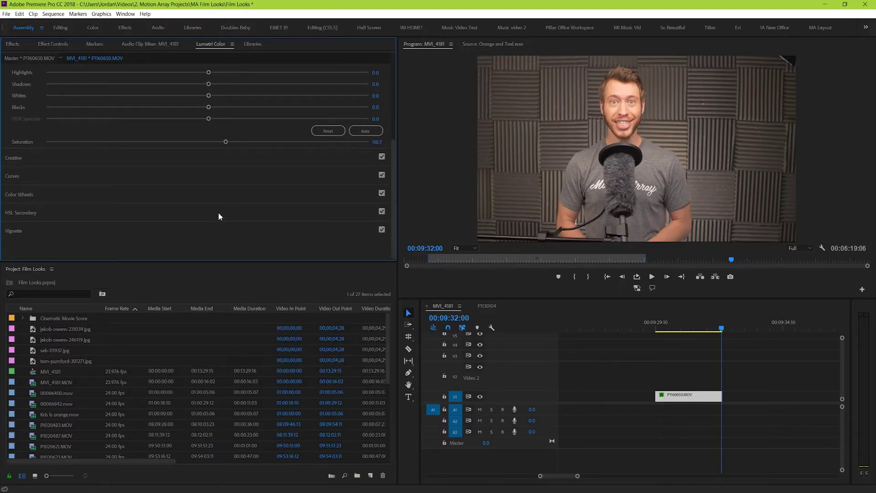
{"action": "left_click", "coordinate": [219, 213]}
{"action": "scroll", "coordinate": [366, 238], "scroll_direction": "up", "scroll_amount": 3}
{"action": "scroll", "coordinate": [328, 242], "scroll_direction": "up", "scroll_amount": 1}
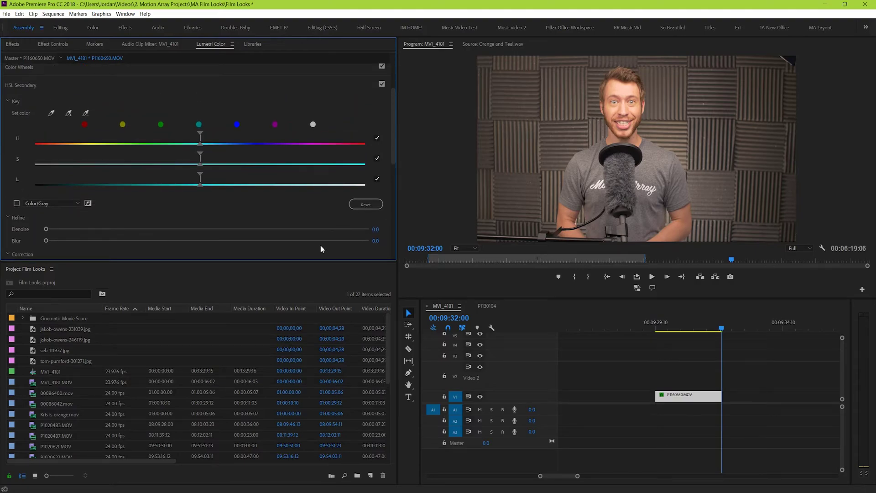
{"action": "scroll", "coordinate": [320, 245], "scroll_direction": "up", "scroll_amount": 1}
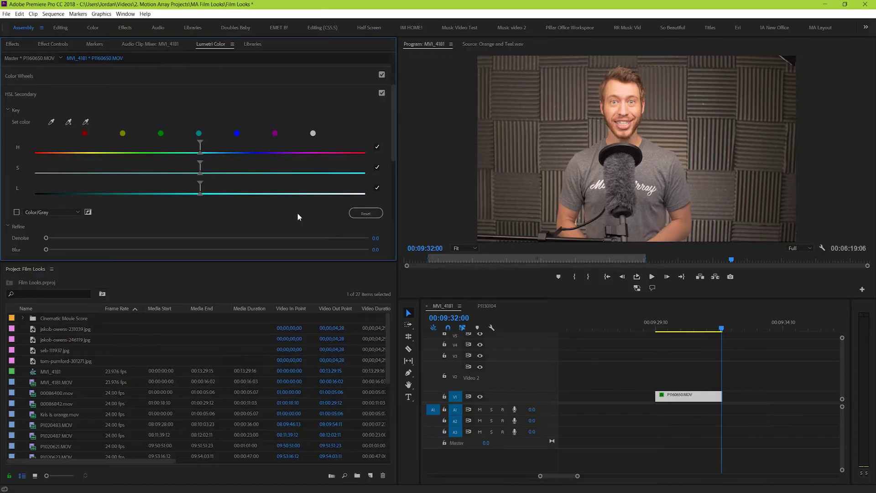
{"action": "left_click", "coordinate": [53, 121]}
{"action": "left_click", "coordinate": [675, 230]}
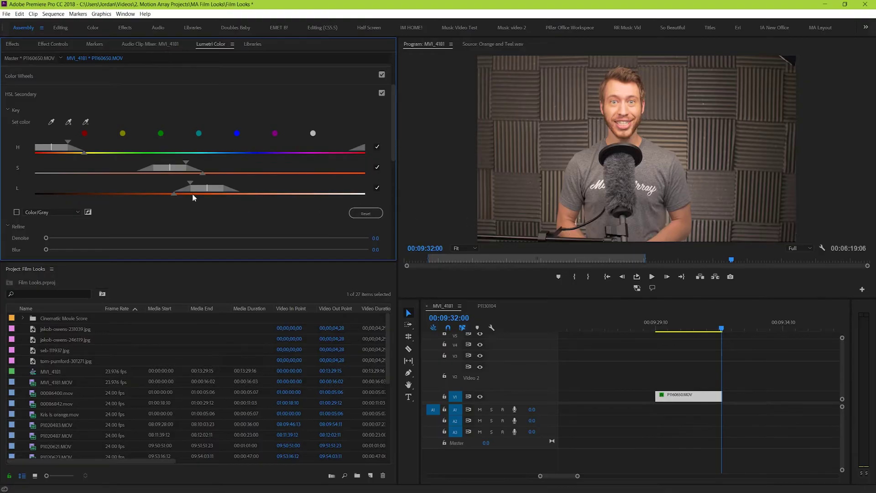
{"action": "left_click", "coordinate": [17, 212]}
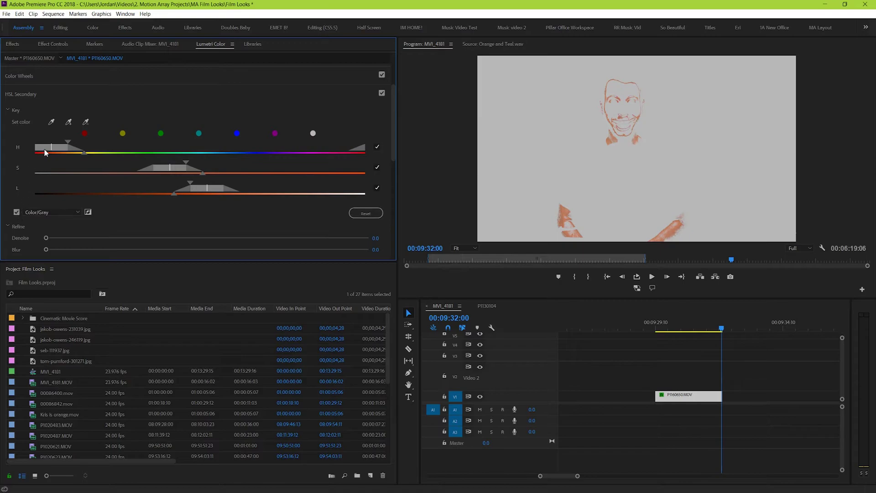
Drag the H range handles to centre and widen the hue key on the orange skin.
{"action": "left_click_drag", "start_coordinate": [46, 152], "coordinate": [8, 158]}
{"action": "left_click_drag", "start_coordinate": [23, 149], "coordinate": [36, 152]}
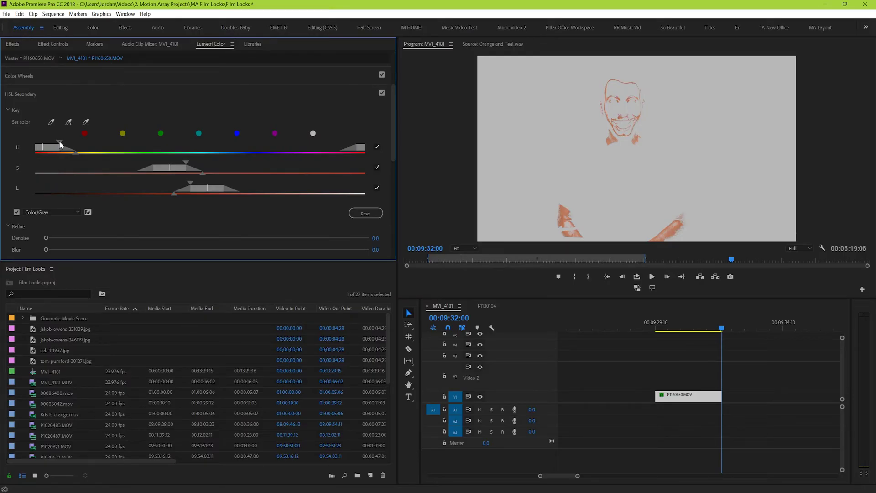
{"action": "mouse_move", "coordinate": [59, 145]}
{"action": "left_mouse_down"}
{"action": "mouse_move", "coordinate": [130, 141]}
{"action": "mouse_move", "coordinate": [73, 153]}
{"action": "left_mouse_up"}
{"action": "mouse_move", "coordinate": [53, 147]}
{"action": "left_mouse_down"}
{"action": "mouse_move", "coordinate": [38, 148]}
{"action": "mouse_move", "coordinate": [63, 149]}
{"action": "left_mouse_up"}
{"action": "left_click_drag", "start_coordinate": [59, 146], "coordinate": [71, 145]}
{"action": "left_click_drag", "start_coordinate": [73, 142], "coordinate": [69, 141]}
Drag the S and L range handles outward until the face and arms are keyed.
{"action": "mouse_move", "coordinate": [164, 170]}
{"action": "left_mouse_down"}
{"action": "mouse_move", "coordinate": [90, 173]}
{"action": "mouse_move", "coordinate": [228, 171]}
{"action": "mouse_move", "coordinate": [142, 174]}
{"action": "mouse_move", "coordinate": [223, 164]}
{"action": "mouse_move", "coordinate": [250, 172]}
{"action": "left_mouse_up"}
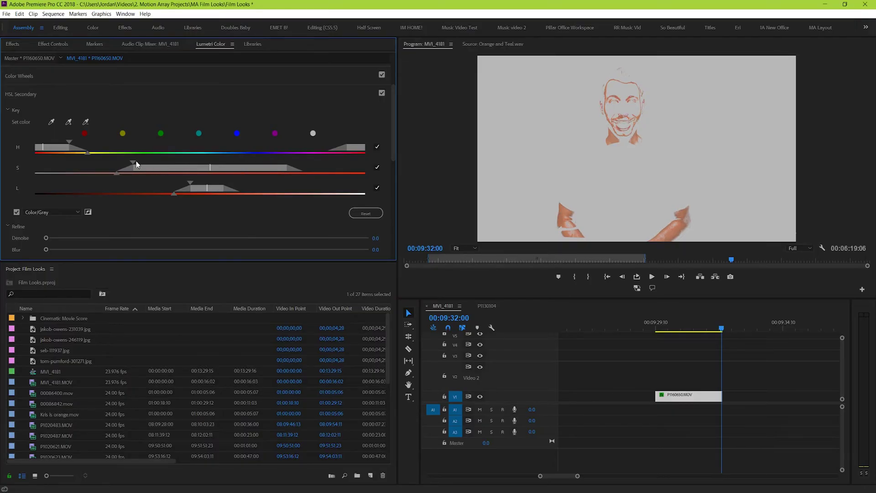
{"action": "left_click_drag", "start_coordinate": [134, 163], "coordinate": [77, 179]}
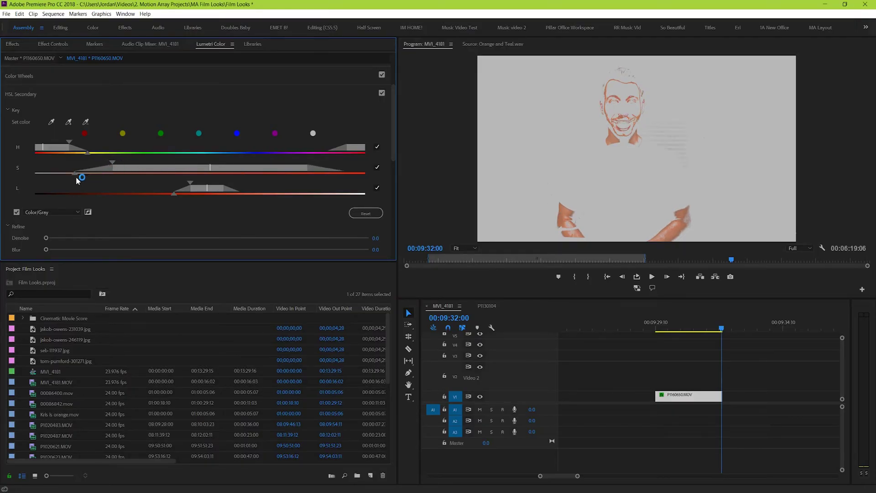
{"action": "mouse_move", "coordinate": [161, 173]}
{"action": "left_mouse_down"}
{"action": "mouse_move", "coordinate": [173, 172]}
{"action": "mouse_move", "coordinate": [167, 188]}
{"action": "mouse_move", "coordinate": [82, 193]}
{"action": "mouse_move", "coordinate": [301, 190]}
{"action": "mouse_move", "coordinate": [256, 184]}
{"action": "mouse_move", "coordinate": [70, 206]}
{"action": "mouse_move", "coordinate": [109, 193]}
{"action": "mouse_move", "coordinate": [105, 184]}
{"action": "left_mouse_up"}
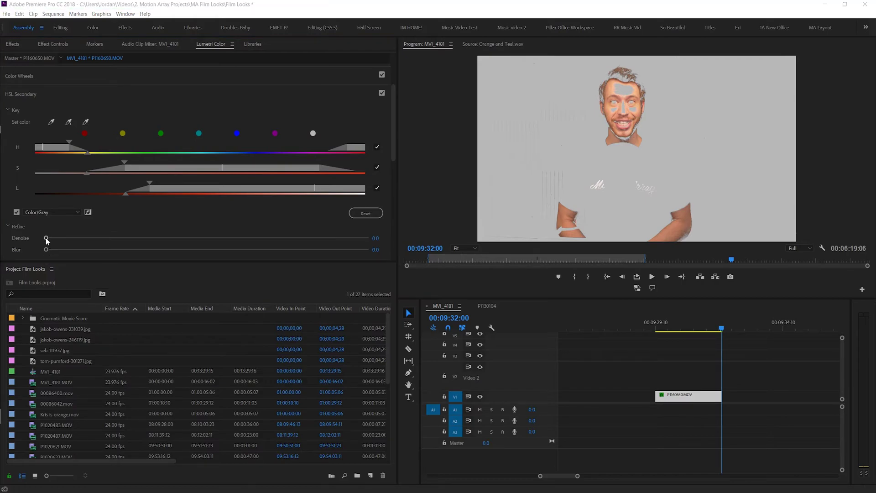
Set the HSL Secondary Refine Denoise to 29.8 and Blur to 12.0.
{"action": "left_click_drag", "start_coordinate": [46, 238], "coordinate": [268, 238]}
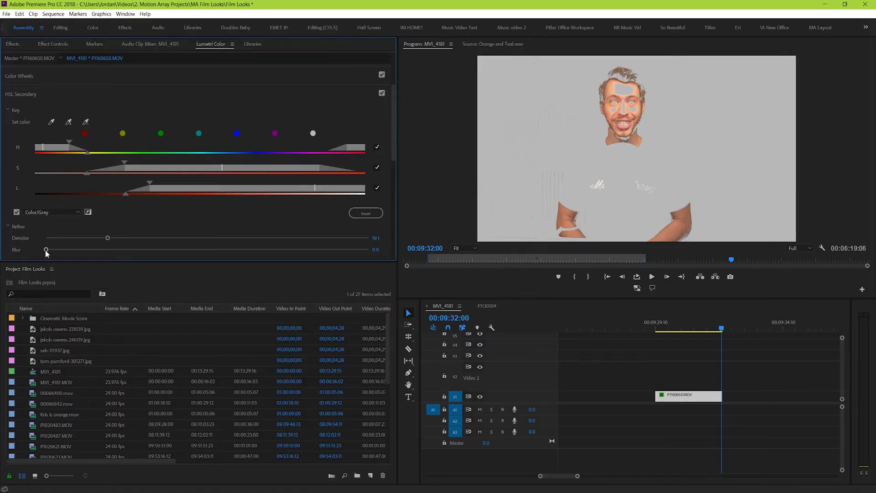
{"action": "left_click_drag", "start_coordinate": [46, 250], "coordinate": [92, 248]}
{"action": "left_click_drag", "start_coordinate": [145, 248], "coordinate": [175, 245]}
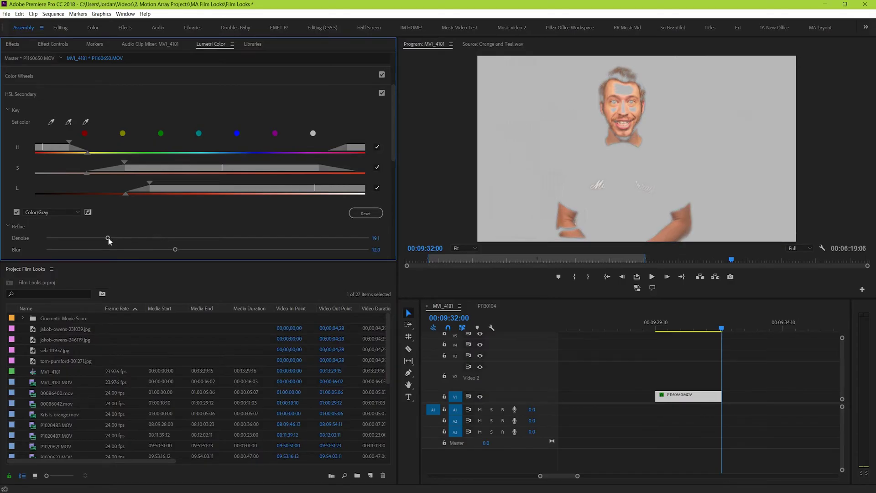
{"action": "left_click_drag", "start_coordinate": [108, 237], "coordinate": [142, 238]}
Turn off Color/Gray and shift the keyed skin slightly warm orange on the Correction wheel.
{"action": "left_click", "coordinate": [16, 213]}
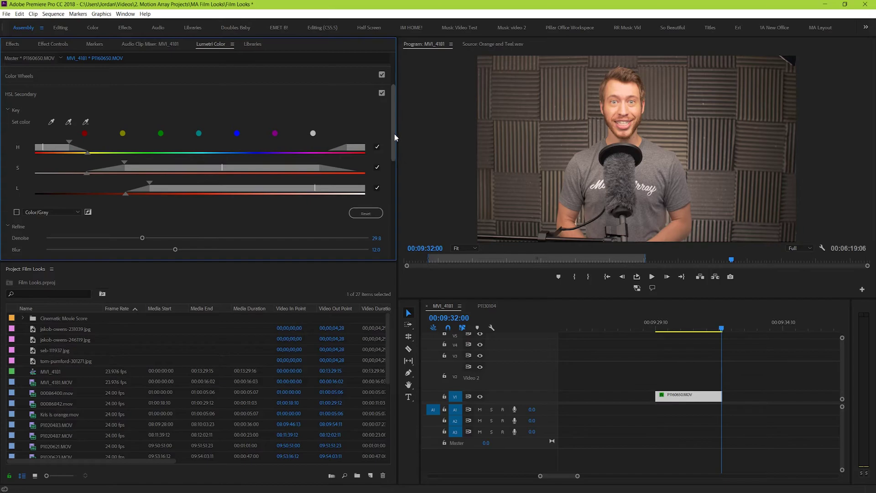
{"action": "left_click_drag", "start_coordinate": [394, 133], "coordinate": [396, 209]}
{"action": "mouse_move", "coordinate": [202, 162]}
{"action": "left_mouse_down"}
{"action": "mouse_move", "coordinate": [213, 179]}
{"action": "mouse_move", "coordinate": [159, 120]}
{"action": "mouse_move", "coordinate": [216, 219]}
{"action": "mouse_move", "coordinate": [220, 133]}
{"action": "mouse_move", "coordinate": [186, 156]}
{"action": "mouse_move", "coordinate": [187, 143]}
{"action": "left_mouse_up"}
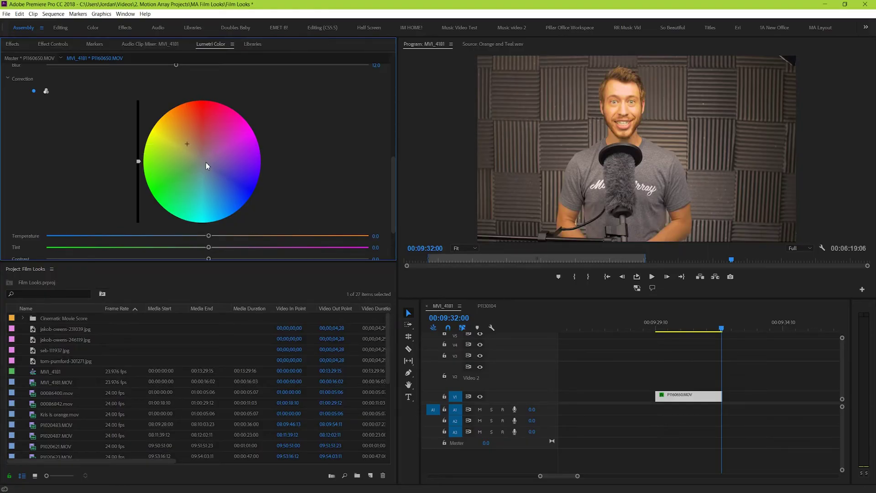
Test tints on the HSL Secondary Correction wheel, reset it, then push it toward teal.
{"action": "scroll", "coordinate": [320, 152], "scroll_direction": "up", "scroll_amount": 2}
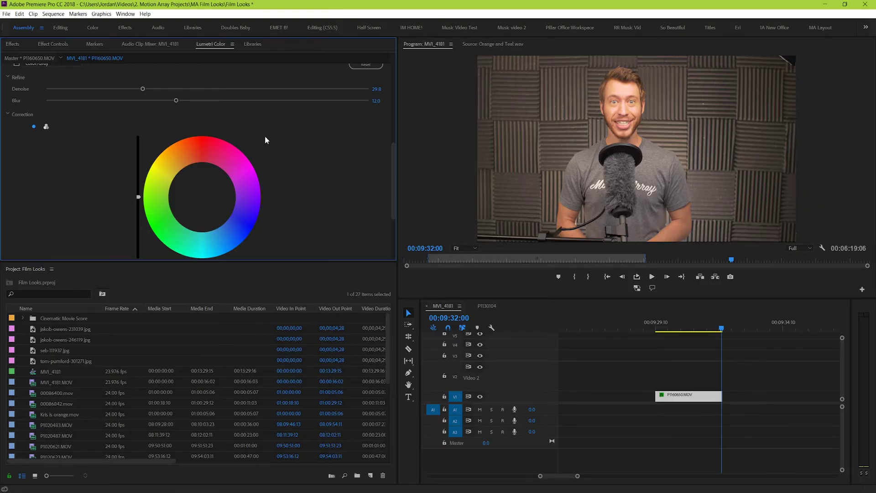
{"action": "scroll", "coordinate": [292, 183], "scroll_direction": "up", "scroll_amount": 2}
{"action": "scroll", "coordinate": [308, 218], "scroll_direction": "up", "scroll_amount": 1}
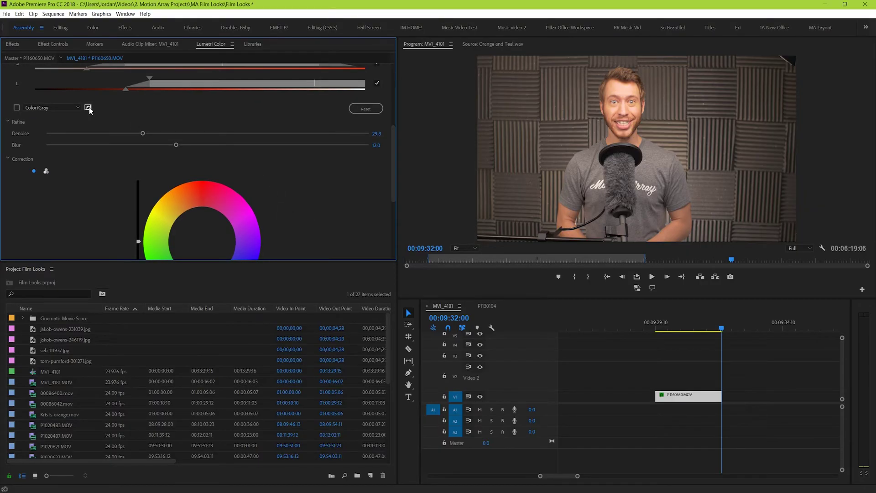
{"action": "scroll", "coordinate": [323, 194], "scroll_direction": "down", "scroll_amount": 2}
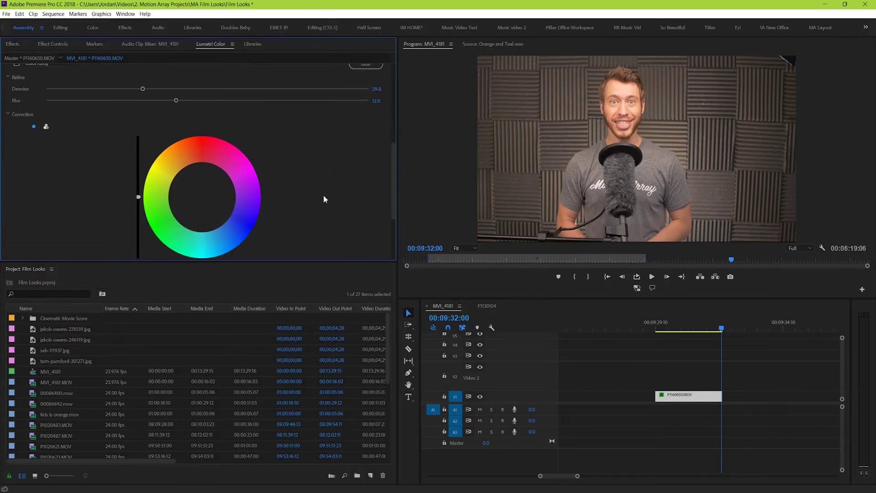
{"action": "scroll", "coordinate": [315, 196], "scroll_direction": "down", "scroll_amount": 1}
{"action": "mouse_move", "coordinate": [201, 171]}
{"action": "left_mouse_down"}
{"action": "mouse_move", "coordinate": [187, 152]}
{"action": "mouse_move", "coordinate": [223, 226]}
{"action": "left_mouse_up"}
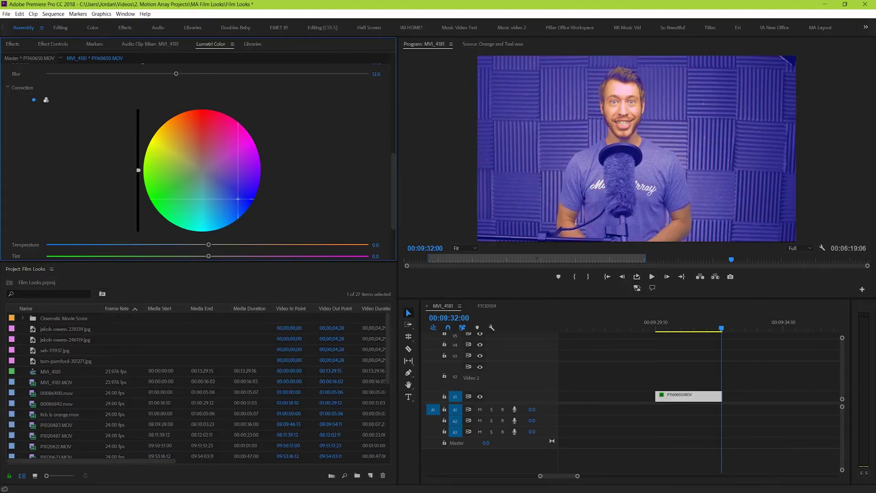
{"action": "mouse_move", "coordinate": [223, 226]}
{"action": "left_mouse_down"}
{"action": "mouse_move", "coordinate": [185, 154]}
{"action": "mouse_move", "coordinate": [149, 188]}
{"action": "mouse_move", "coordinate": [158, 195]}
{"action": "mouse_move", "coordinate": [178, 132]}
{"action": "left_mouse_up"}
{"action": "double_click", "coordinate": [184, 154]}
{"action": "scroll", "coordinate": [210, 176], "scroll_direction": "down", "scroll_amount": 1}
{"action": "double_click", "coordinate": [228, 191]}
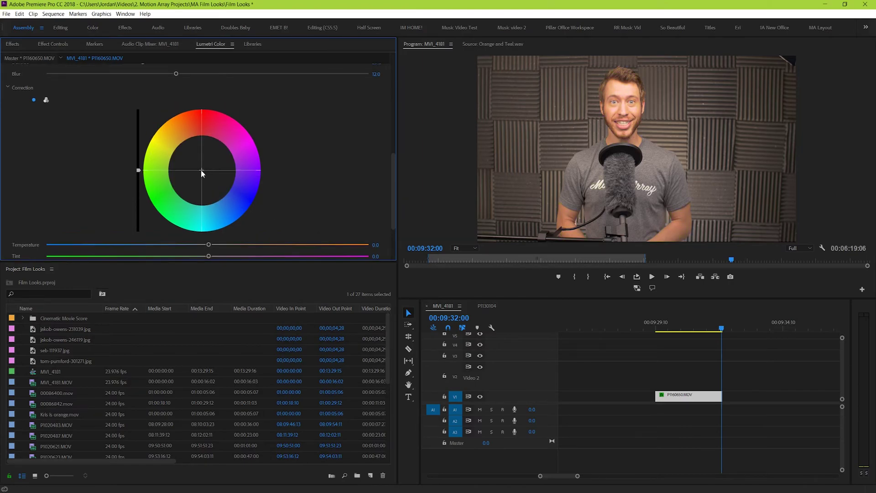
{"action": "left_click_drag", "start_coordinate": [202, 174], "coordinate": [209, 193]}
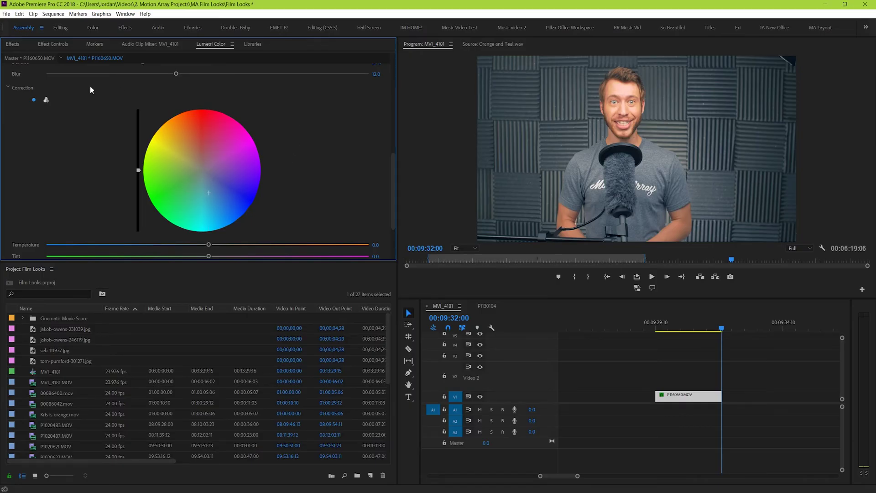
Switch to three-way Color Wheels, push Shadows toward blue and nudge Midtones likewise.
{"action": "left_click", "coordinate": [46, 101]}
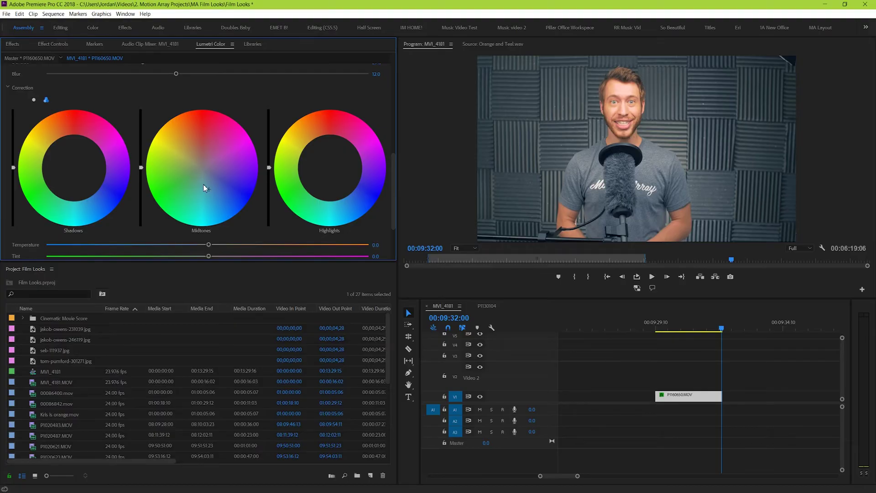
{"action": "left_click", "coordinate": [73, 168]}
{"action": "left_click_drag", "start_coordinate": [74, 169], "coordinate": [80, 186]}
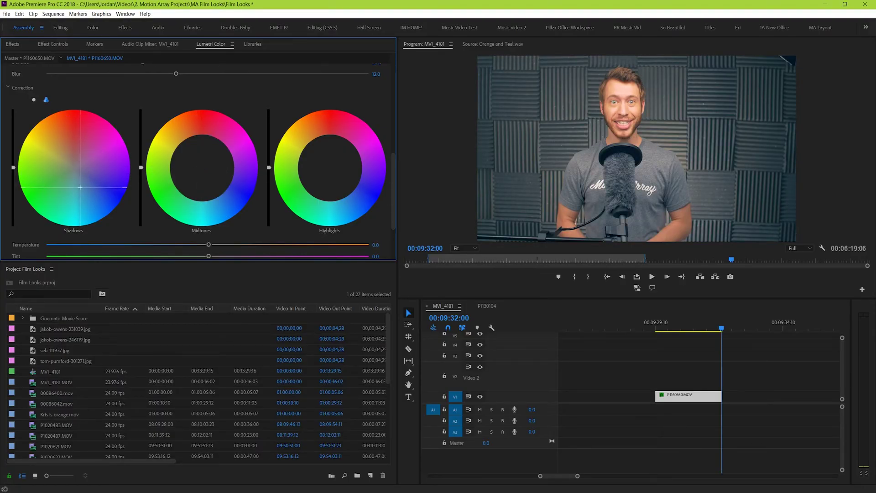
{"action": "left_click_drag", "start_coordinate": [80, 185], "coordinate": [80, 189]}
{"action": "left_click", "coordinate": [202, 169]}
{"action": "left_click_drag", "start_coordinate": [202, 169], "coordinate": [204, 167]}
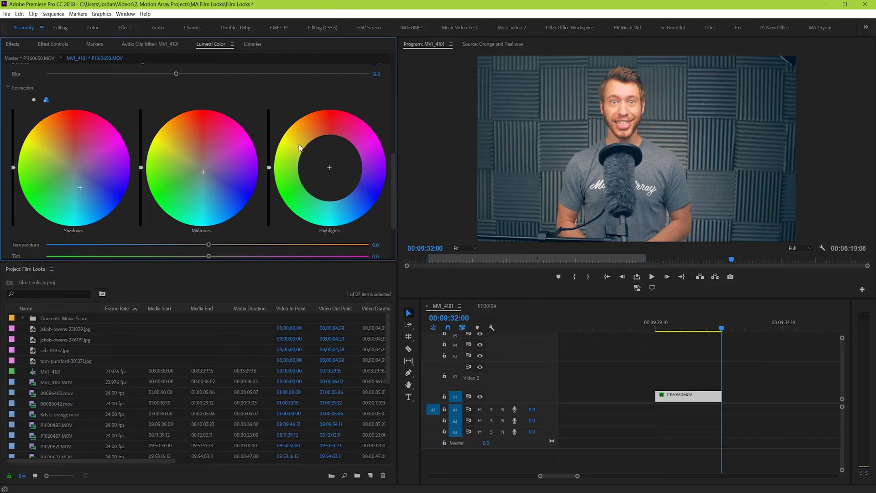
{"action": "left_click_drag", "start_coordinate": [392, 163], "coordinate": [407, 64]}
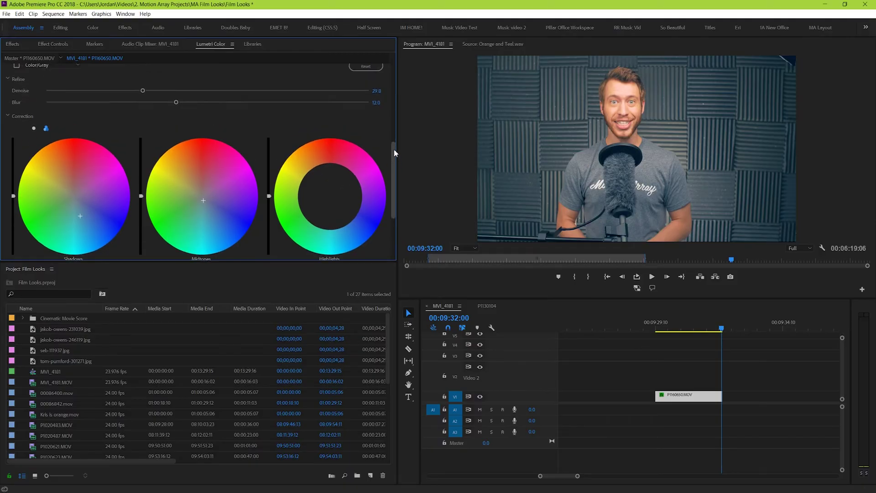
Set Temperature to -7.5 and add an upper and a lower point to the RGB curve.
{"action": "left_click", "coordinate": [319, 73]}
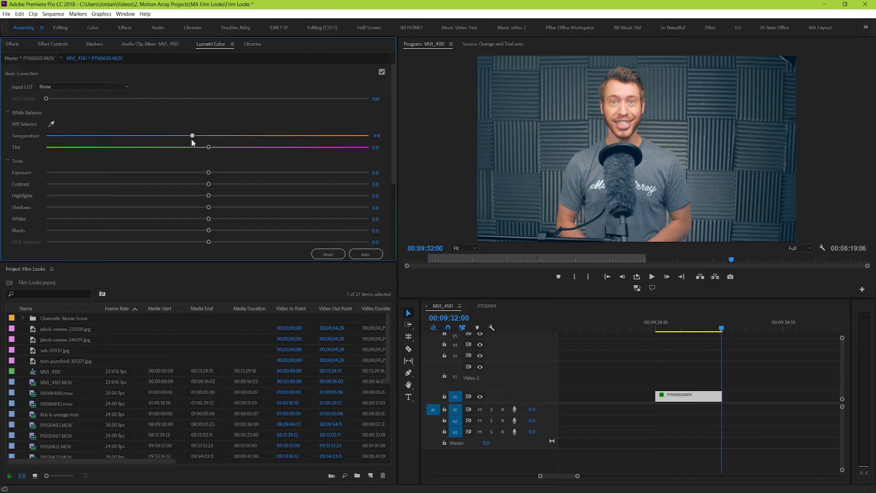
{"action": "left_click_drag", "start_coordinate": [195, 135], "coordinate": [196, 135]}
{"action": "scroll", "coordinate": [240, 140], "scroll_direction": "down", "scroll_amount": 2}
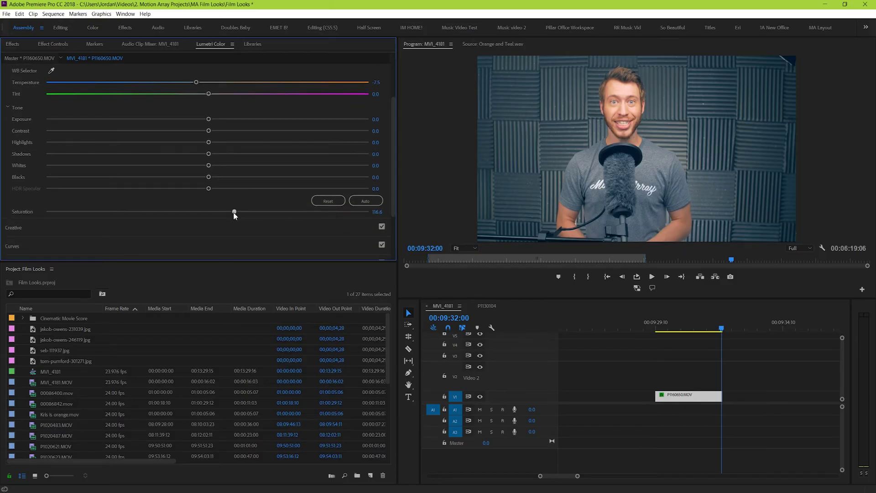
{"action": "scroll", "coordinate": [210, 198], "scroll_direction": "down", "scroll_amount": 2}
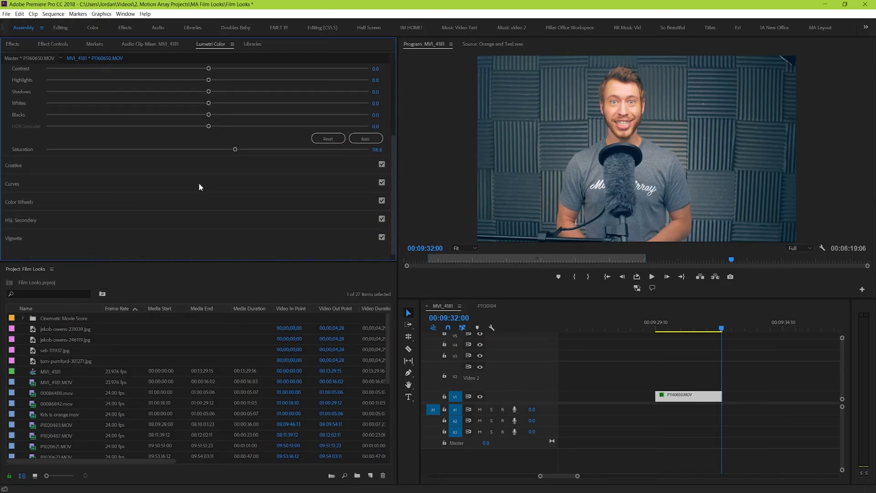
{"action": "left_click", "coordinate": [199, 185]}
{"action": "scroll", "coordinate": [251, 192], "scroll_direction": "up", "scroll_amount": 2}
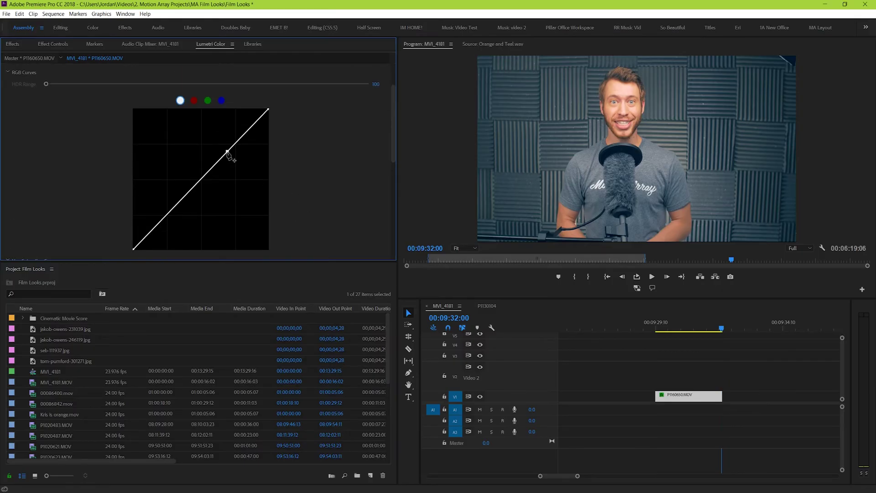
{"action": "left_click_drag", "start_coordinate": [229, 152], "coordinate": [226, 151]}
{"action": "left_click", "coordinate": [163, 219]}
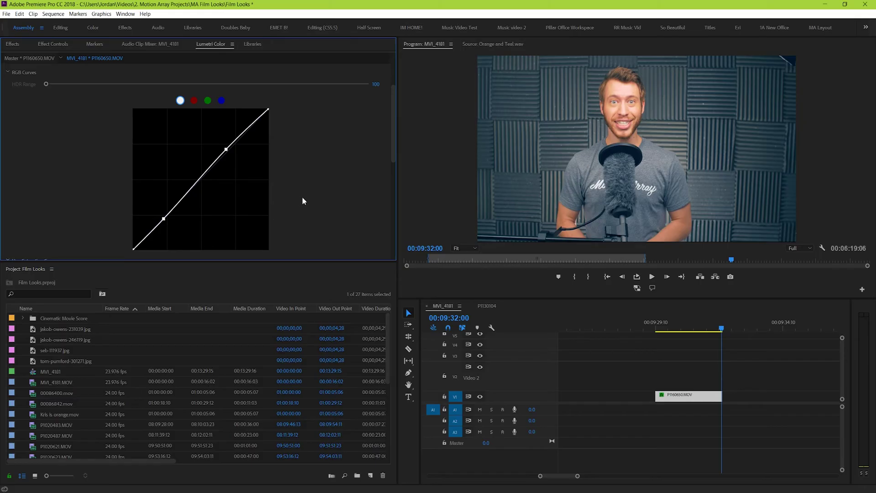
Bracket orange with two points on the Hue Saturation curve and lift the middle.
{"action": "scroll", "coordinate": [321, 192], "scroll_direction": "down", "scroll_amount": 1}
{"action": "scroll", "coordinate": [322, 192], "scroll_direction": "down", "scroll_amount": 2}
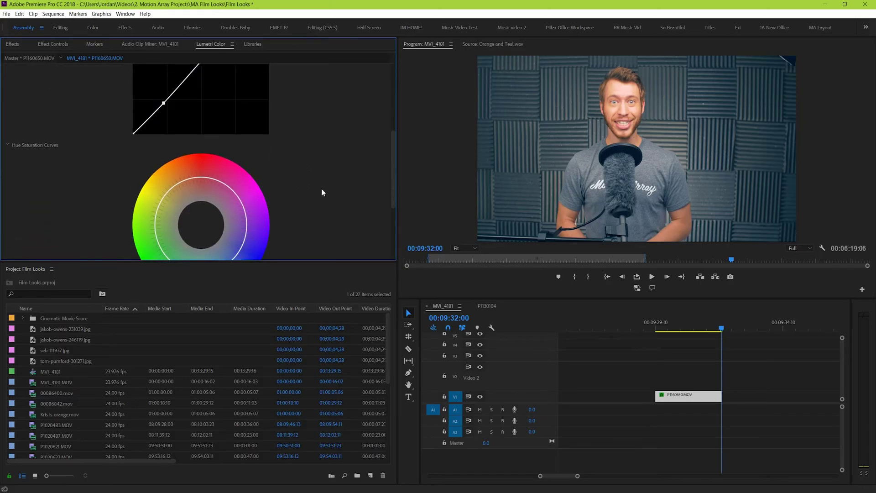
{"action": "scroll", "coordinate": [322, 192], "scroll_direction": "down", "scroll_amount": 1}
{"action": "scroll", "coordinate": [322, 192], "scroll_direction": "down", "scroll_amount": 1}
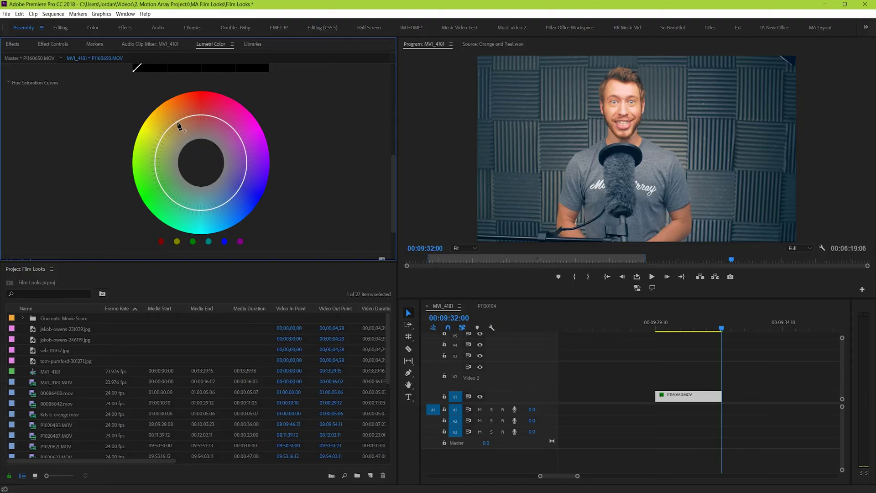
{"action": "left_click", "coordinate": [176, 122]}
{"action": "left_click", "coordinate": [200, 115]}
{"action": "mouse_move", "coordinate": [187, 120]}
{"action": "left_mouse_down"}
{"action": "mouse_move", "coordinate": [182, 93]}
{"action": "mouse_move", "coordinate": [197, 142]}
{"action": "mouse_move", "coordinate": [186, 118]}
{"action": "left_mouse_up"}
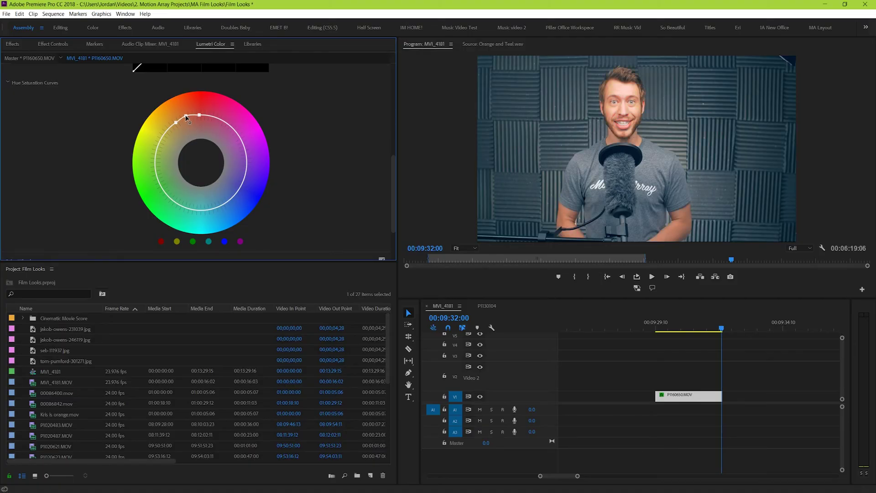
{"action": "left_click_drag", "start_coordinate": [187, 120], "coordinate": [188, 118]}
{"action": "scroll", "coordinate": [300, 157], "scroll_direction": "up", "scroll_amount": 5}
Collapse Curves and nudge the Shadows tint slightly in Color Wheels.
{"action": "left_click", "coordinate": [191, 77]}
{"action": "left_click", "coordinate": [174, 124]}
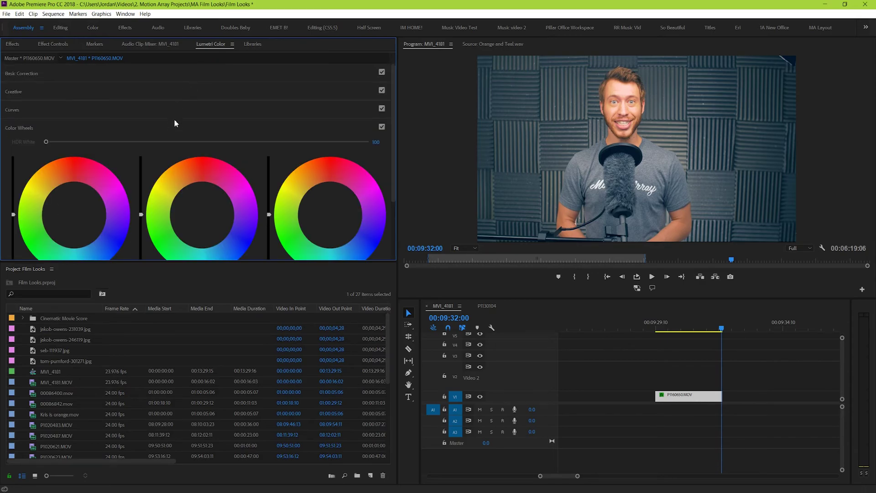
{"action": "scroll", "coordinate": [132, 146], "scroll_direction": "down", "scroll_amount": 2}
{"action": "scroll", "coordinate": [133, 146], "scroll_direction": "down", "scroll_amount": 1}
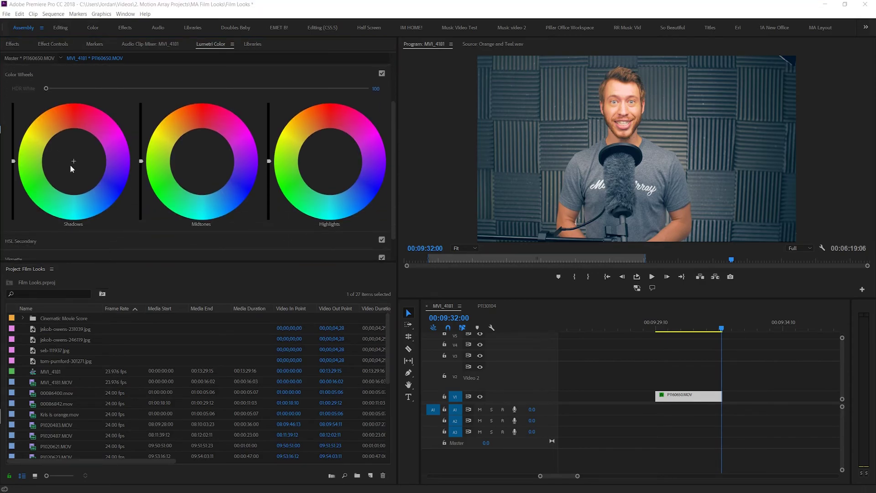
{"action": "left_click_drag", "start_coordinate": [74, 163], "coordinate": [76, 164]}
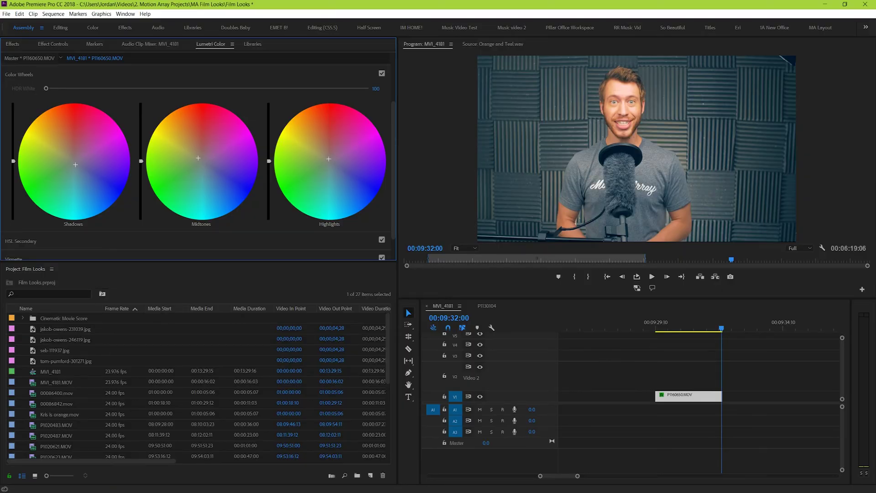
Mark the clip with X, play it In to Out, and scrub back to 00:09:31:13.
{"action": "left_click", "coordinate": [688, 341]}
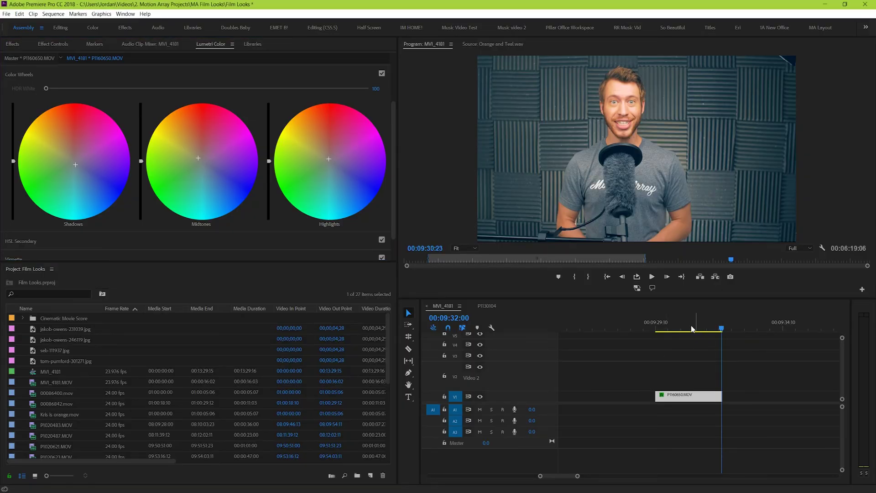
{"action": "key", "text": "space"}
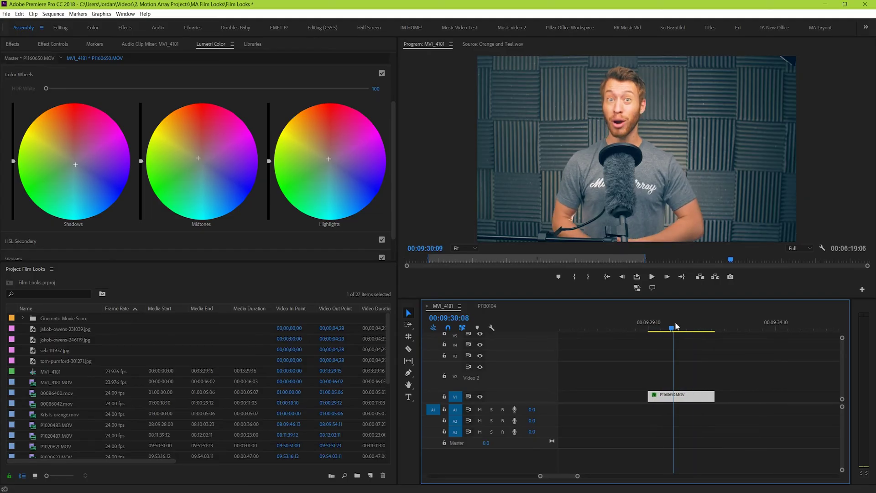
{"action": "left_click", "coordinate": [653, 326]}
{"action": "key", "text": "x"}
{"action": "key", "text": "space"}
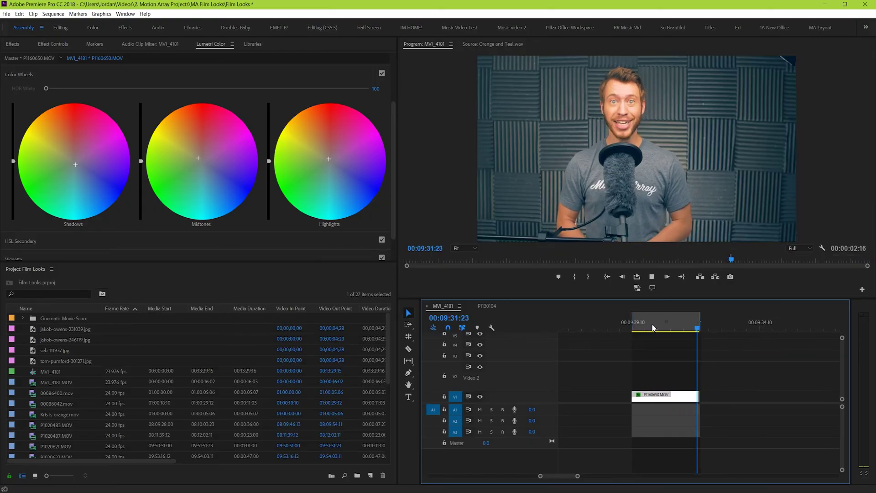
{"action": "left_click", "coordinate": [637, 277]}
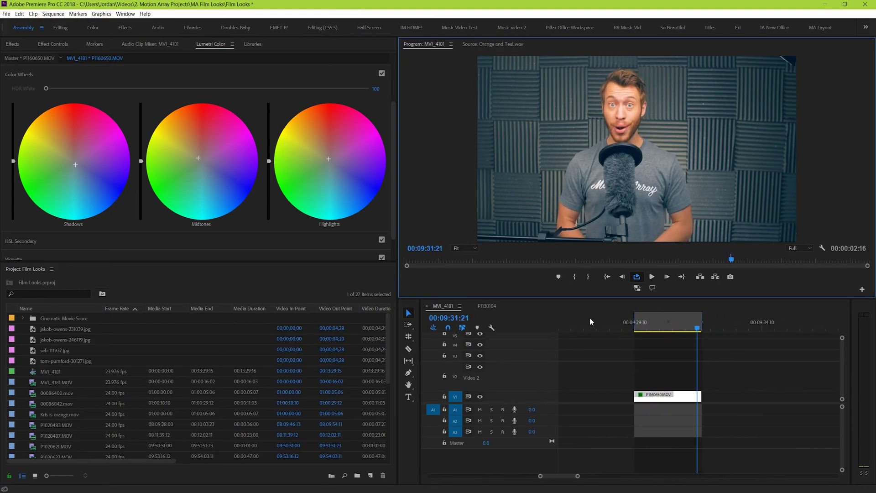
{"action": "left_click", "coordinate": [699, 329]}
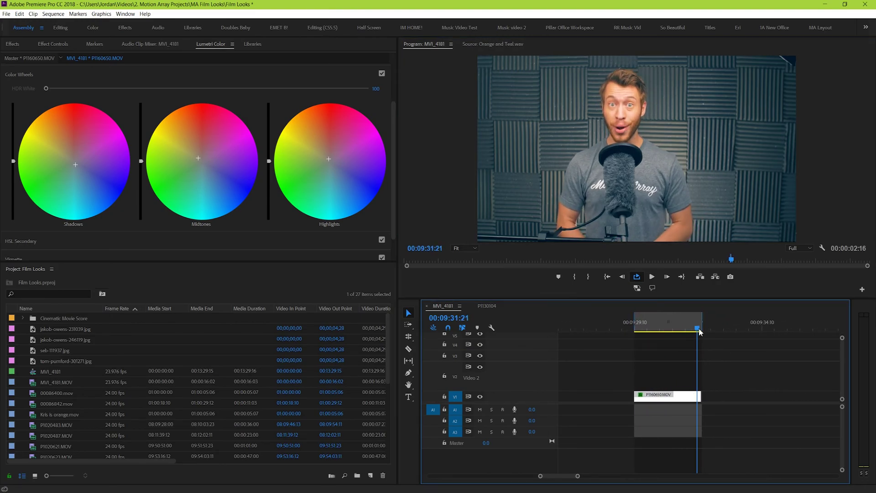
{"action": "left_click_drag", "start_coordinate": [701, 331], "coordinate": [690, 333]}
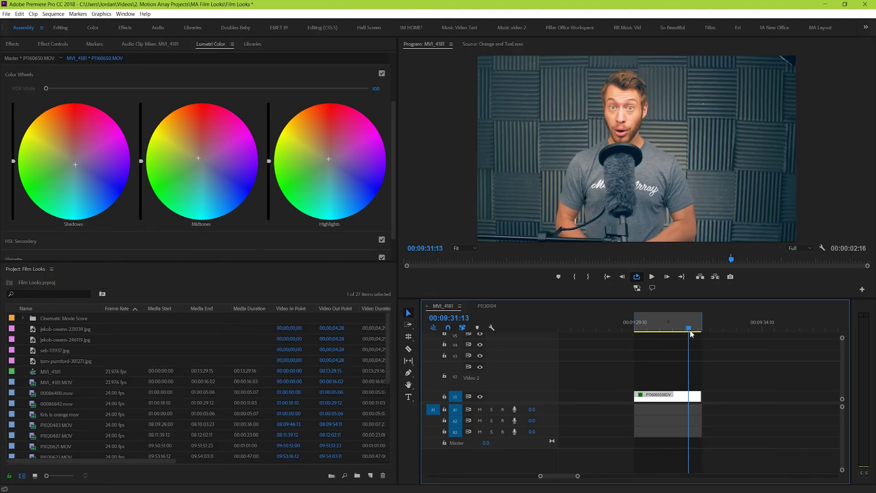
Alt-drag a duplicate of the graded clip onto track V2.
{"action": "key", "text": "equal"}
{"action": "key", "text": "equal"}
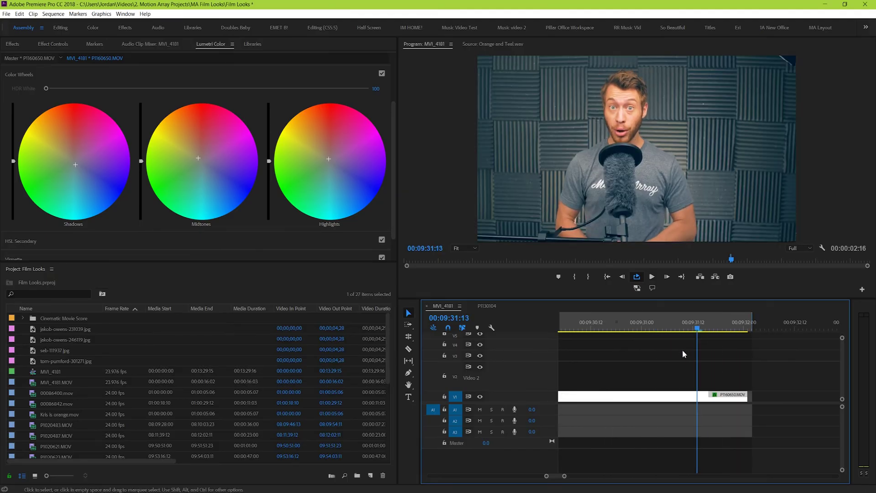
{"action": "key", "text": "minus"}
{"action": "left_click_drag", "start_coordinate": [648, 394], "coordinate": [650, 378]}
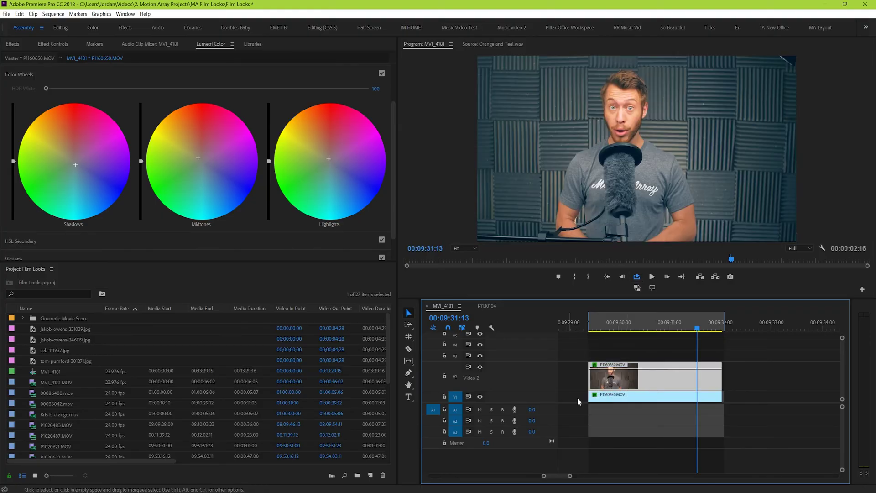
Delete Lumetri Color from the V1 copy and lower V2's opacity to 75.6%.
{"action": "left_click", "coordinate": [604, 401]}
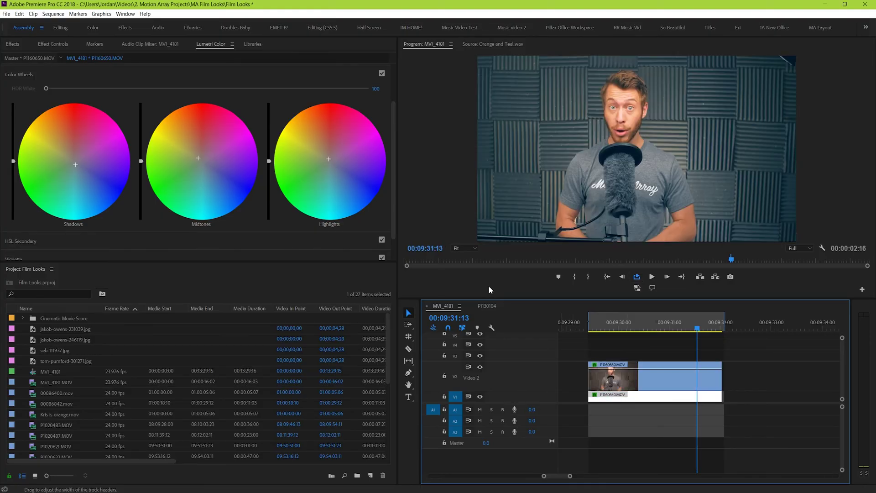
{"action": "left_click", "coordinate": [53, 44]}
{"action": "left_click", "coordinate": [33, 202]}
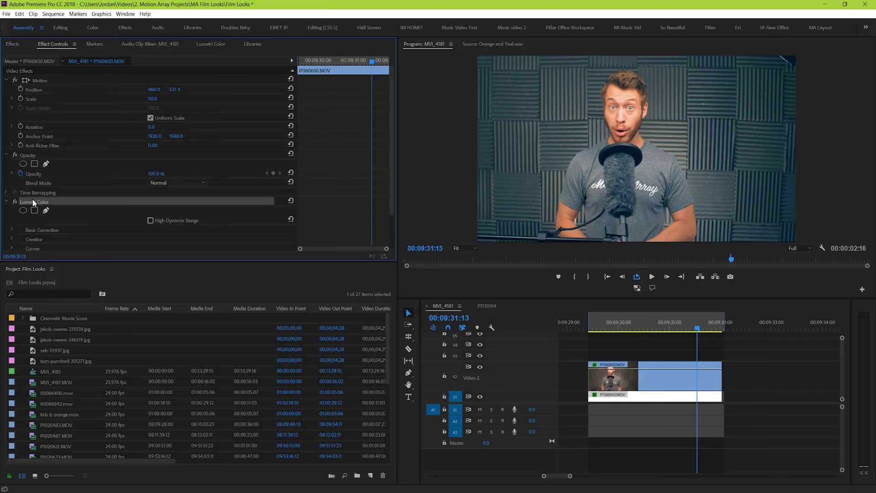
{"action": "left_click", "coordinate": [7, 201]}
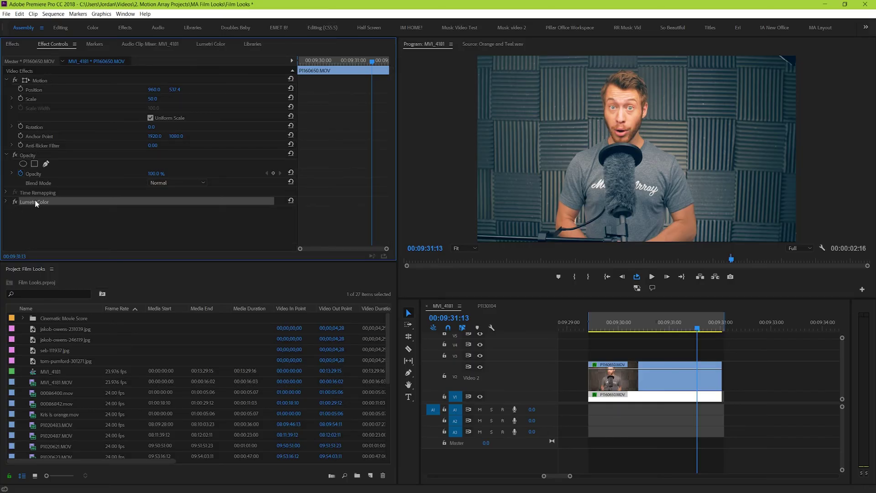
{"action": "key", "text": "Delete"}
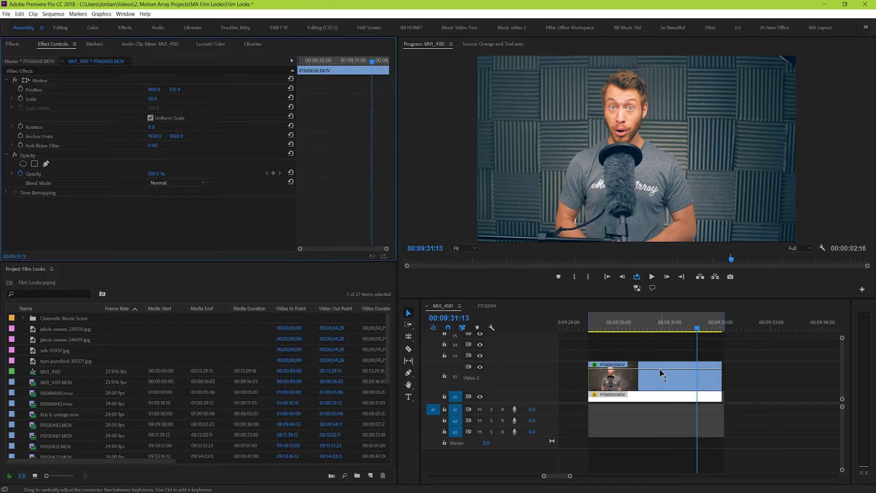
{"action": "left_click", "coordinate": [659, 368]}
{"action": "mouse_move", "coordinate": [652, 369]}
{"action": "left_mouse_down"}
{"action": "mouse_move", "coordinate": [654, 387]}
{"action": "mouse_move", "coordinate": [655, 361]}
{"action": "mouse_move", "coordinate": [655, 373]}
{"action": "left_mouse_up"}
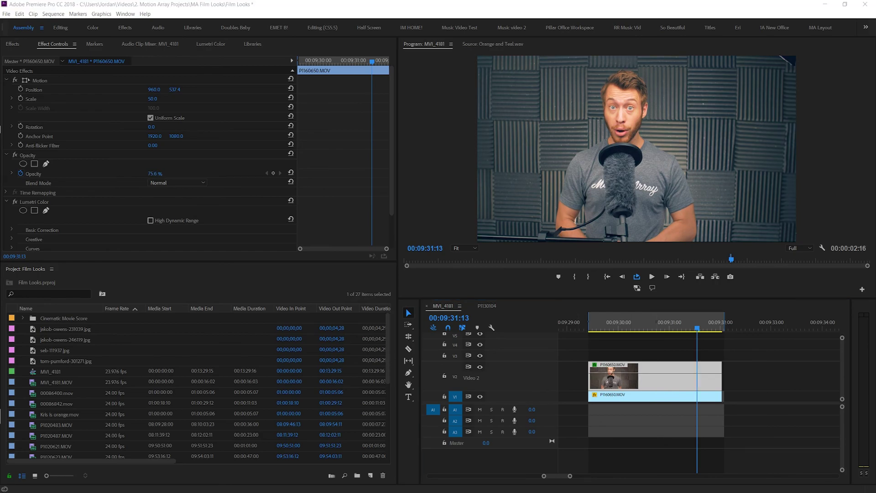
Play the stacked clips from near their start to review the softened teal-orange grade.
{"action": "left_click", "coordinate": [632, 324]}
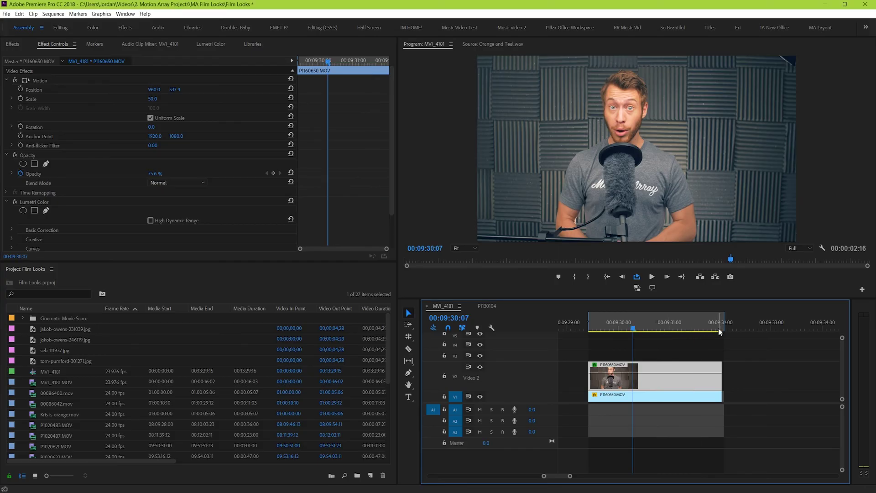
{"action": "key", "text": "space"}
{"action": "scroll", "coordinate": [762, 381], "scroll_direction": "up", "scroll_amount": 2}
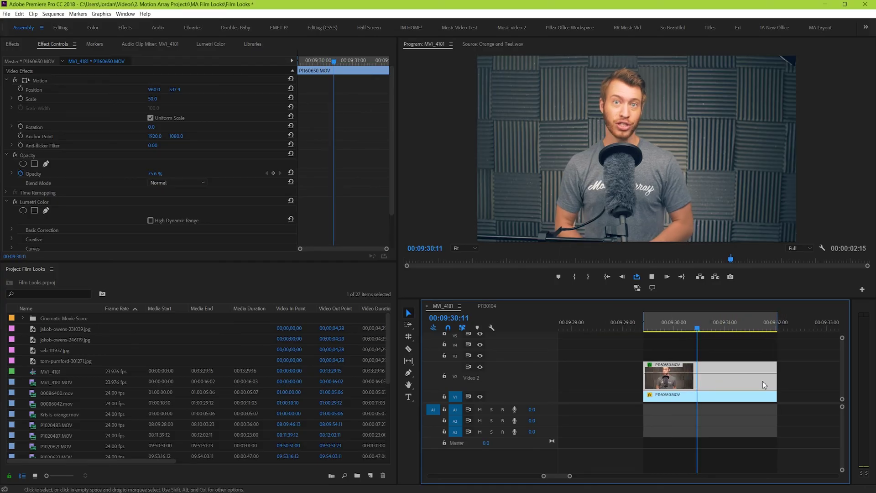